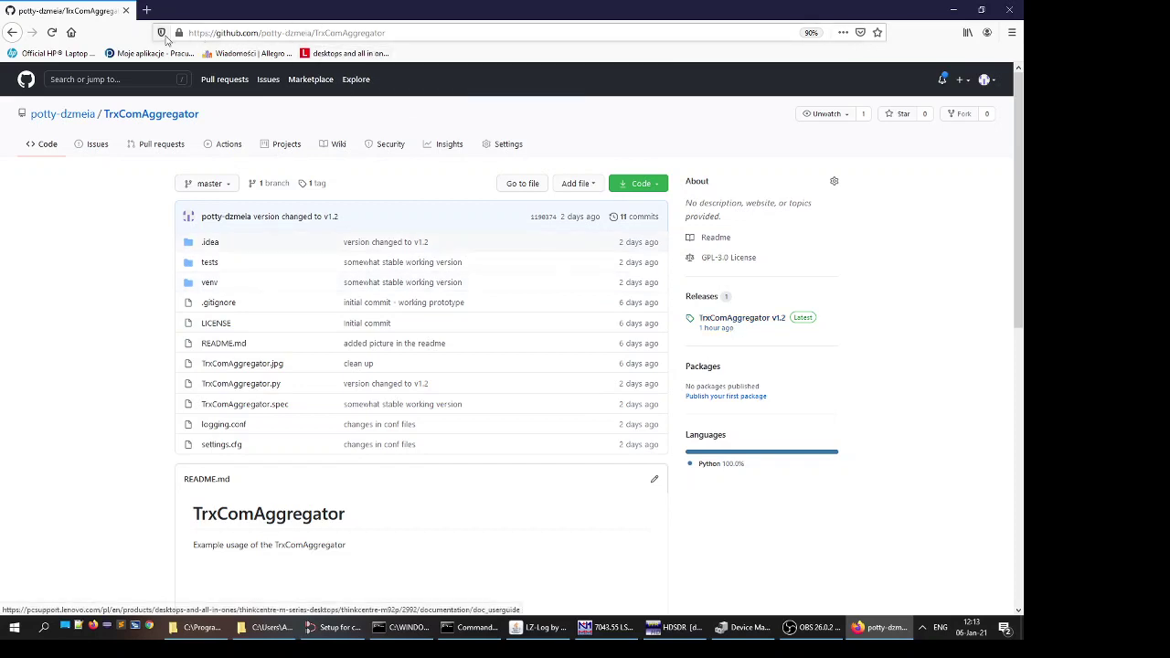
Open the TrxComAggregator v1.2 release and view the download prompt for TrxComAggregator_v1.2.zip without saving it.
click(754, 318)
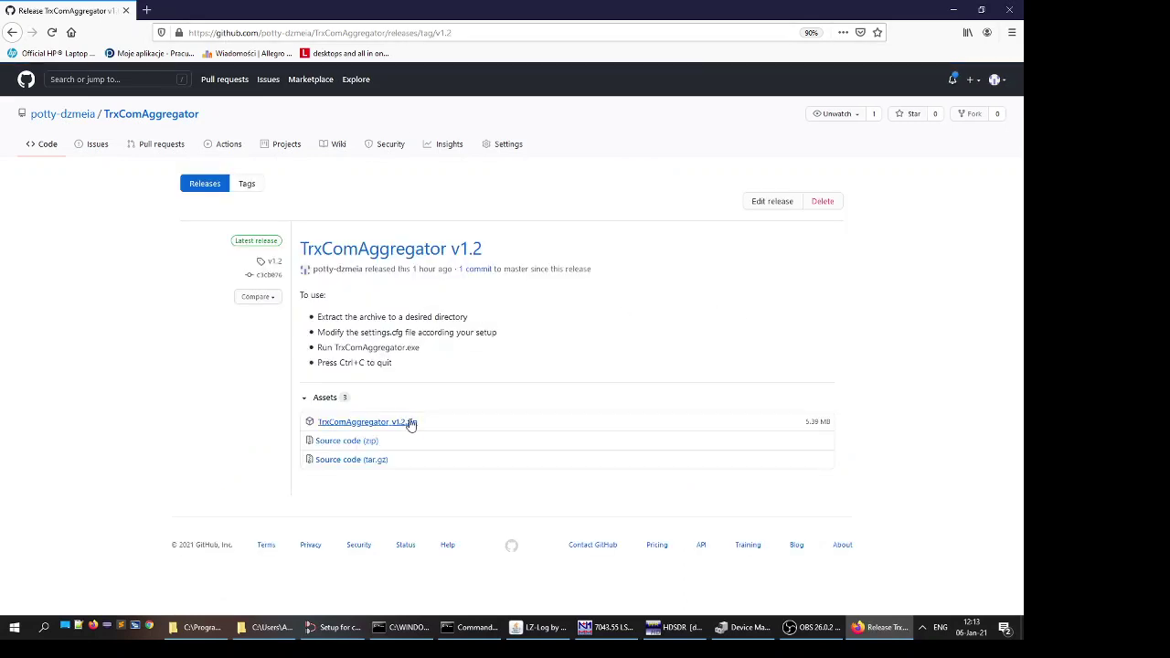
click(408, 424)
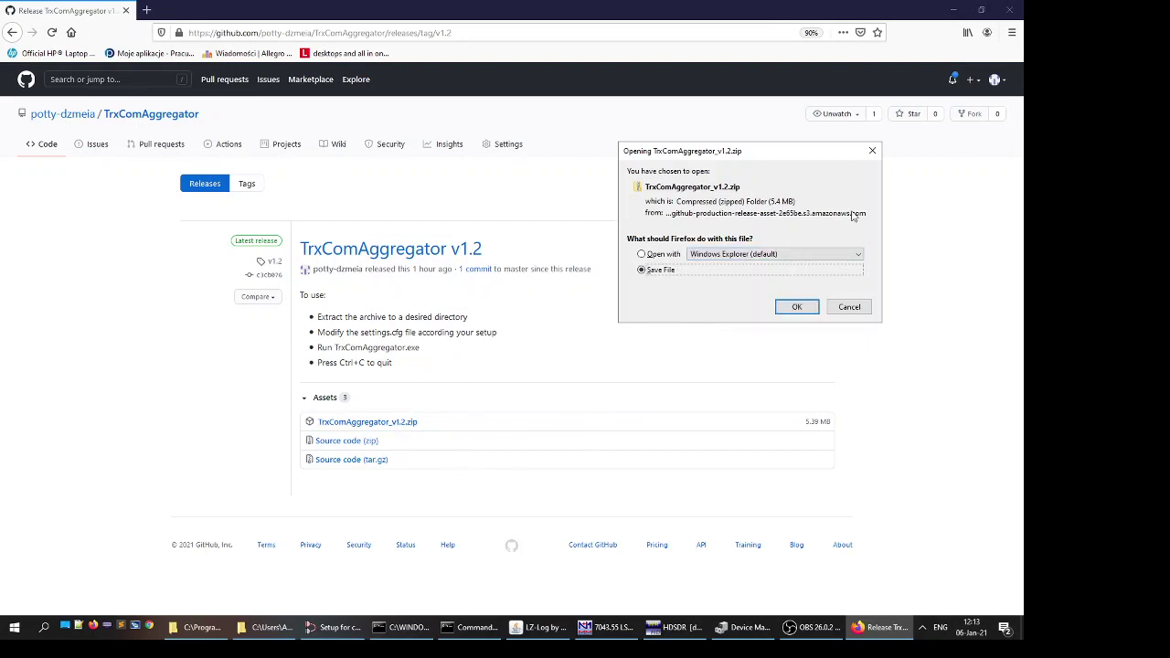
click(873, 151)
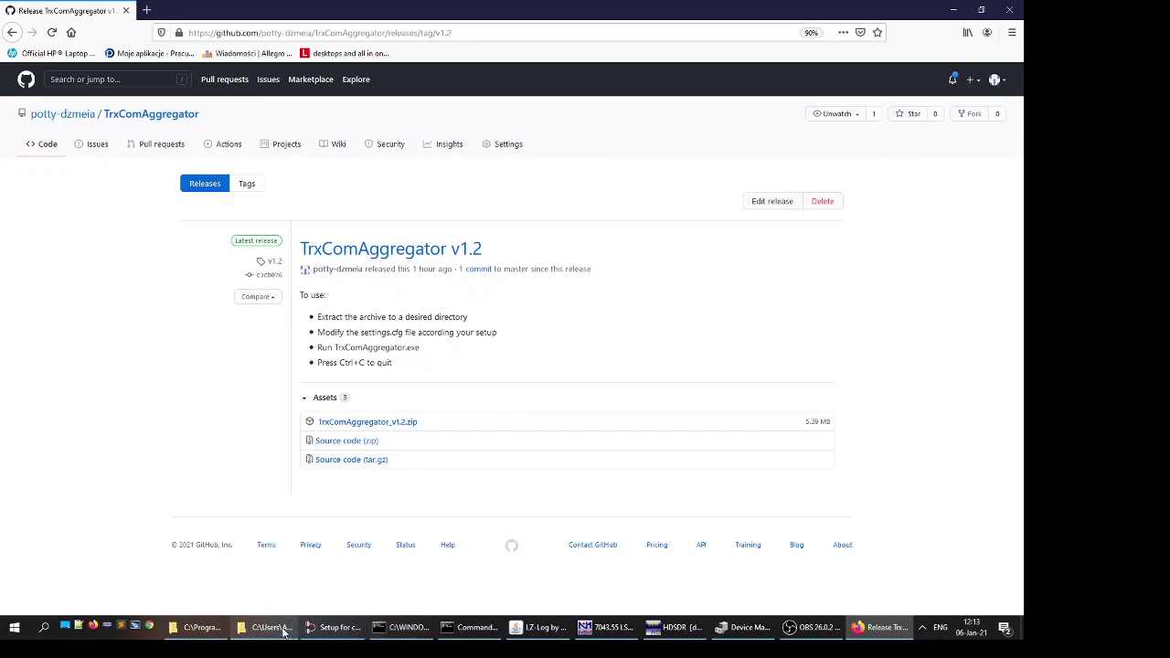
Switch to the extracted TrxComAggregator_v1.2 folder and open settings.cfg in Notepad++.
mouse_move(271, 631)
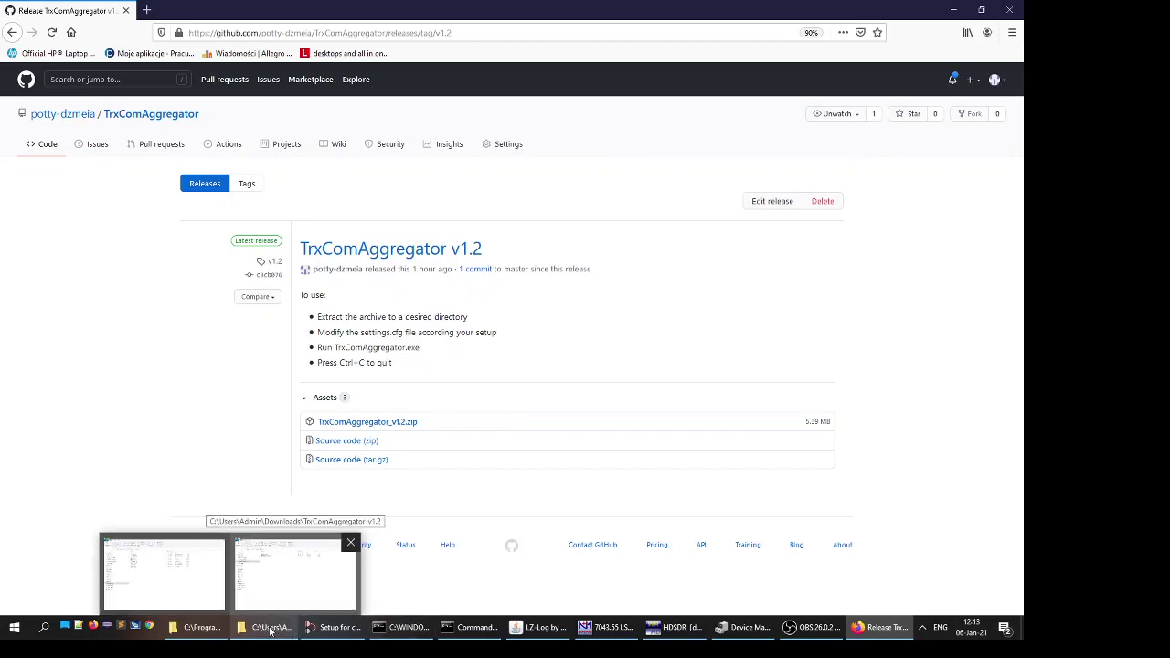
click(274, 557)
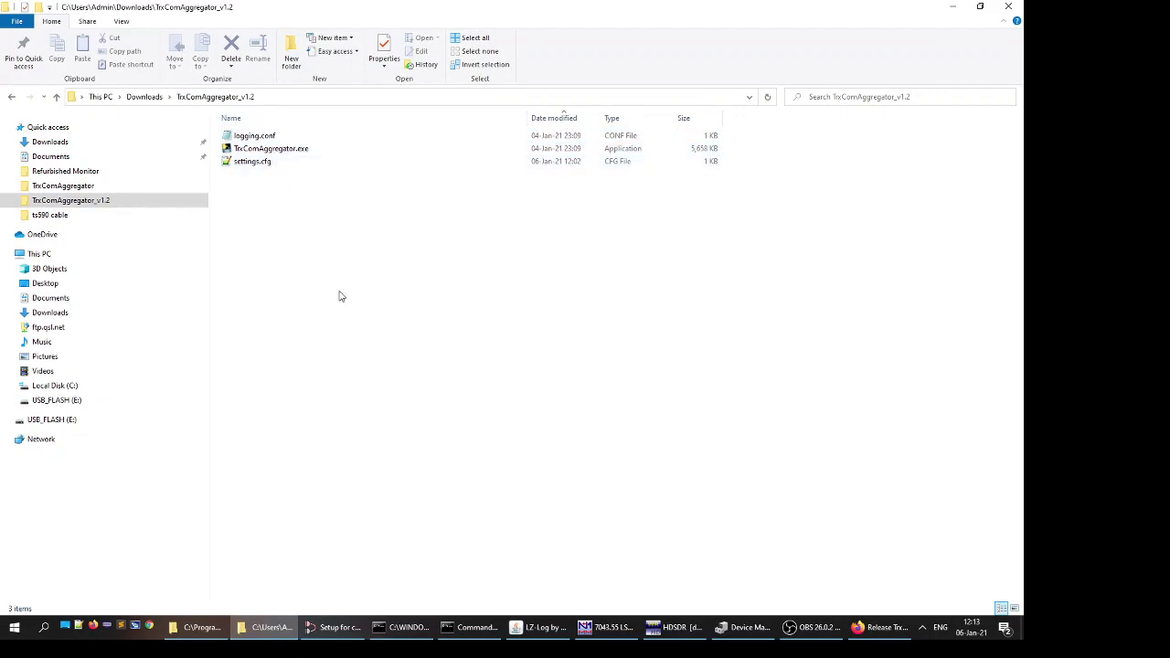
click(254, 164)
double_click(255, 163)
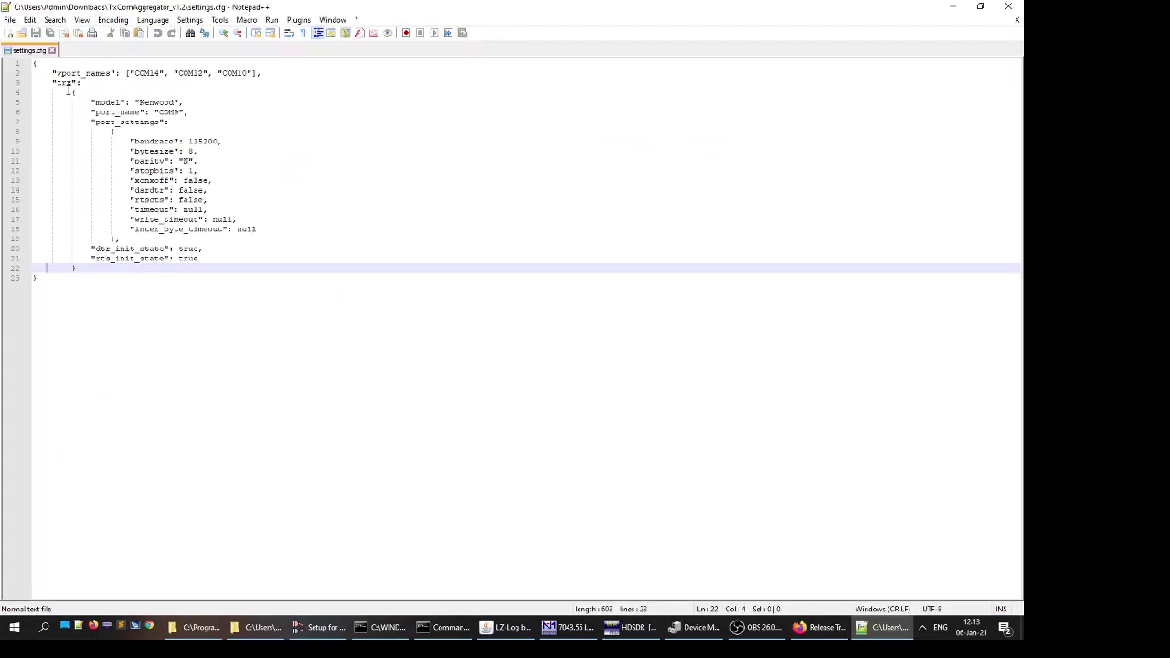
Compare the vport_names entry in settings.cfg with the virtual port pairs in the com0com setup, placed beside the text.
drag(56, 70, 253, 71)
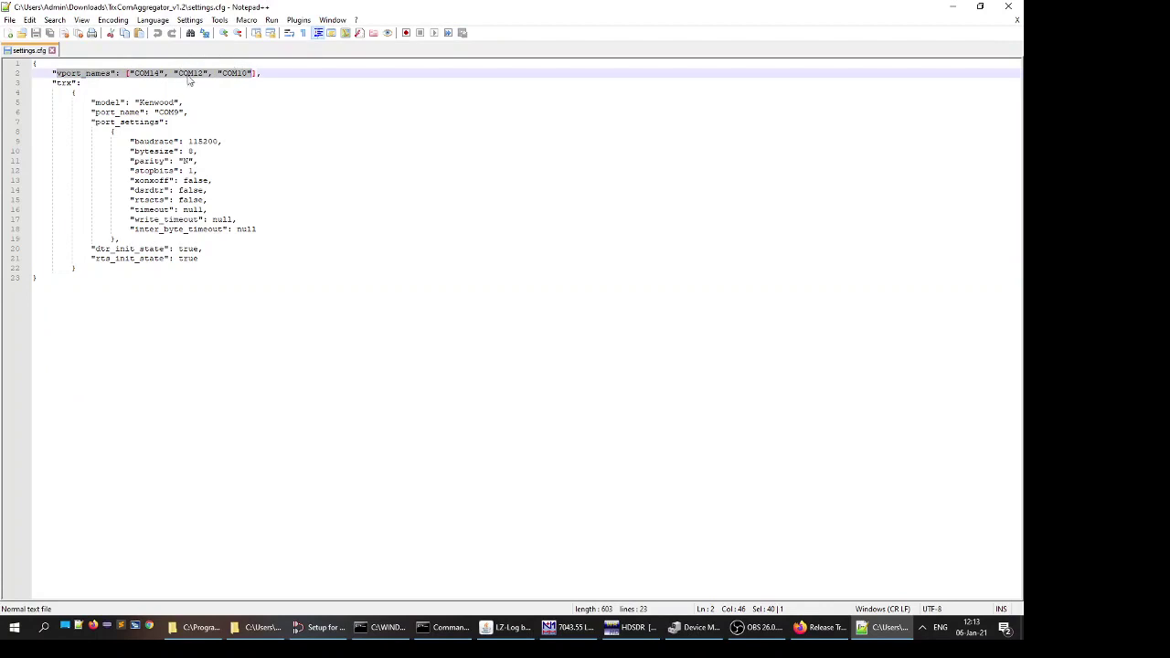
click(149, 73)
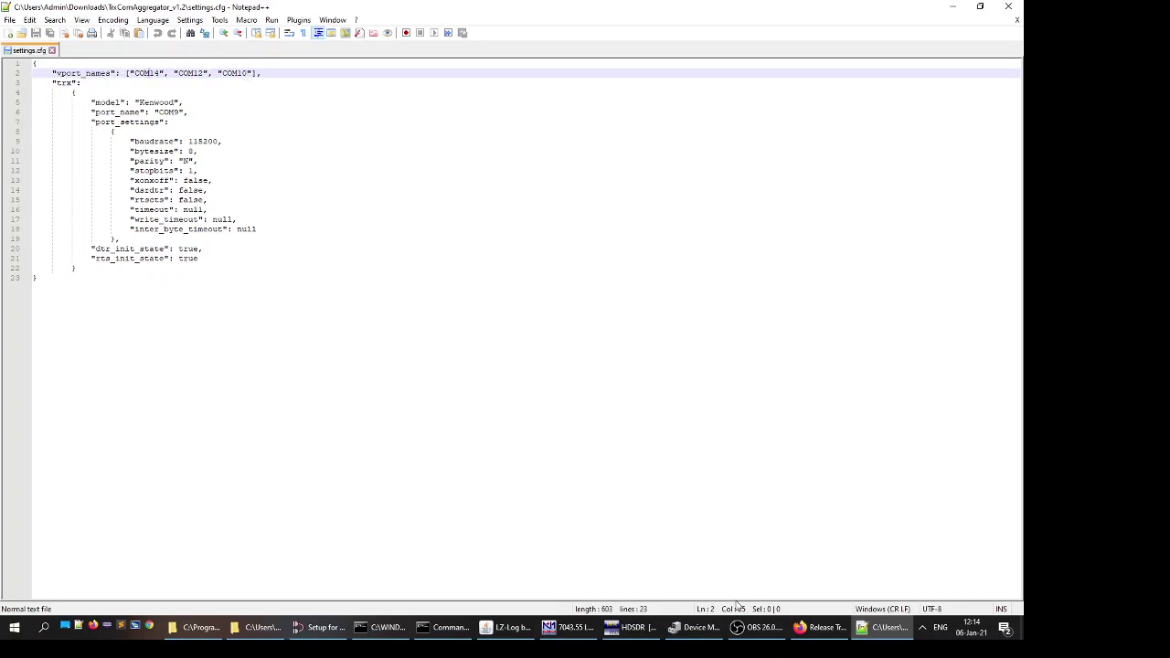
click(325, 629)
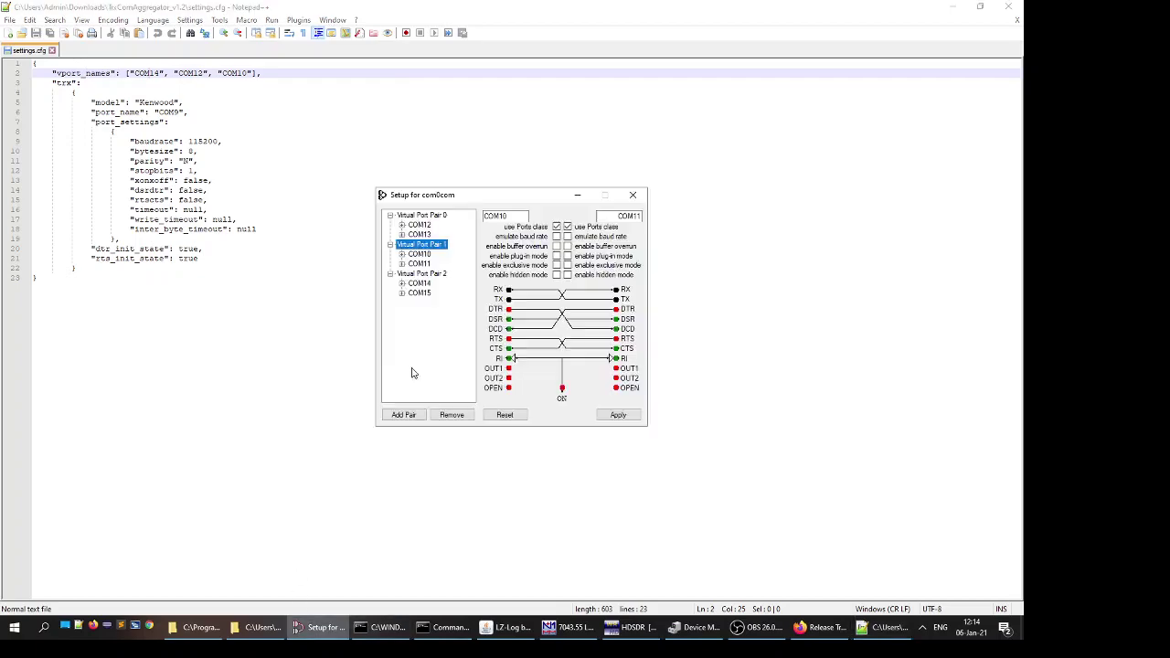
drag(458, 197, 359, 69)
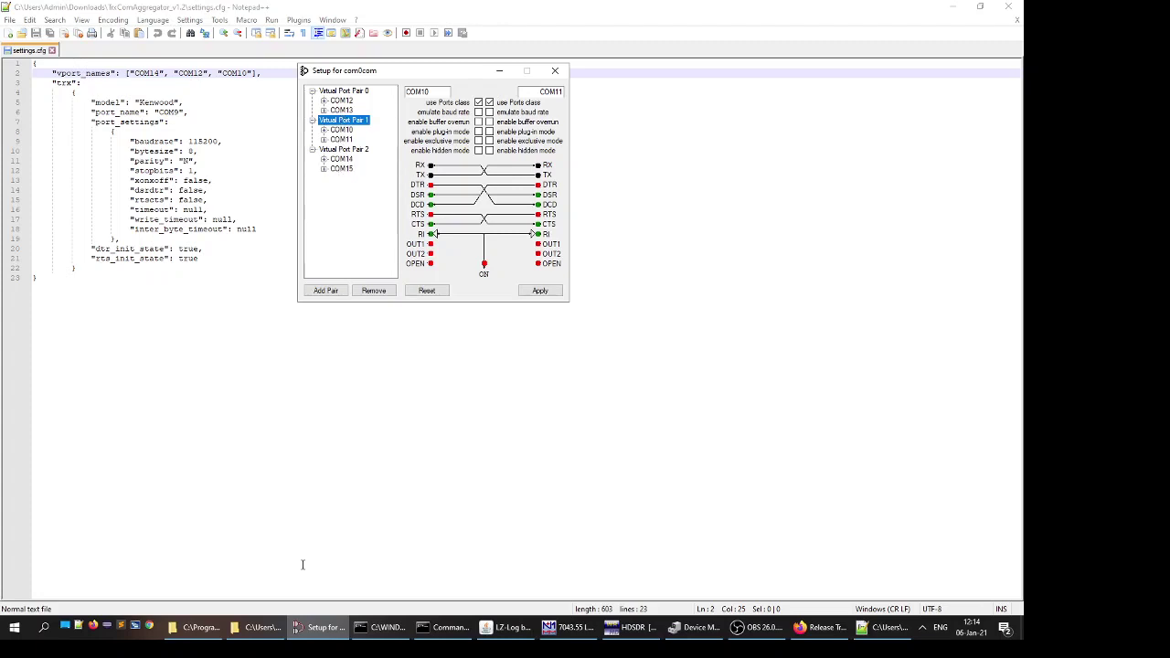
Return to the TrxComAggregator repository page in Firefox and examine the README diagram of software, virtual ports and transceiver.
click(779, 629)
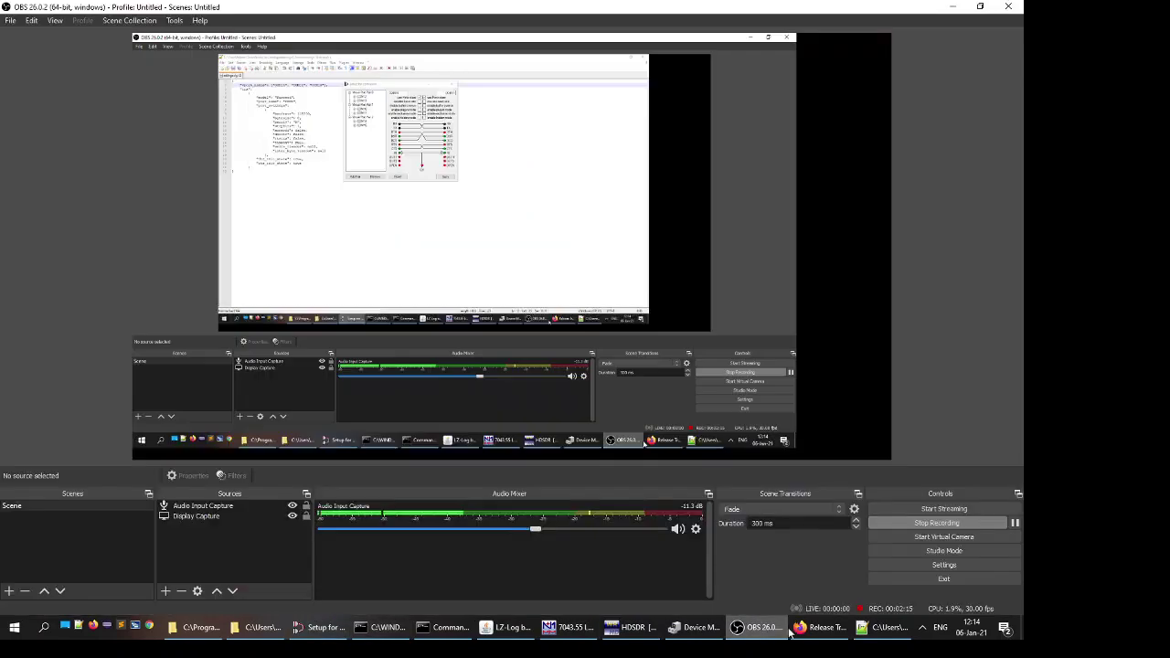
click(793, 628)
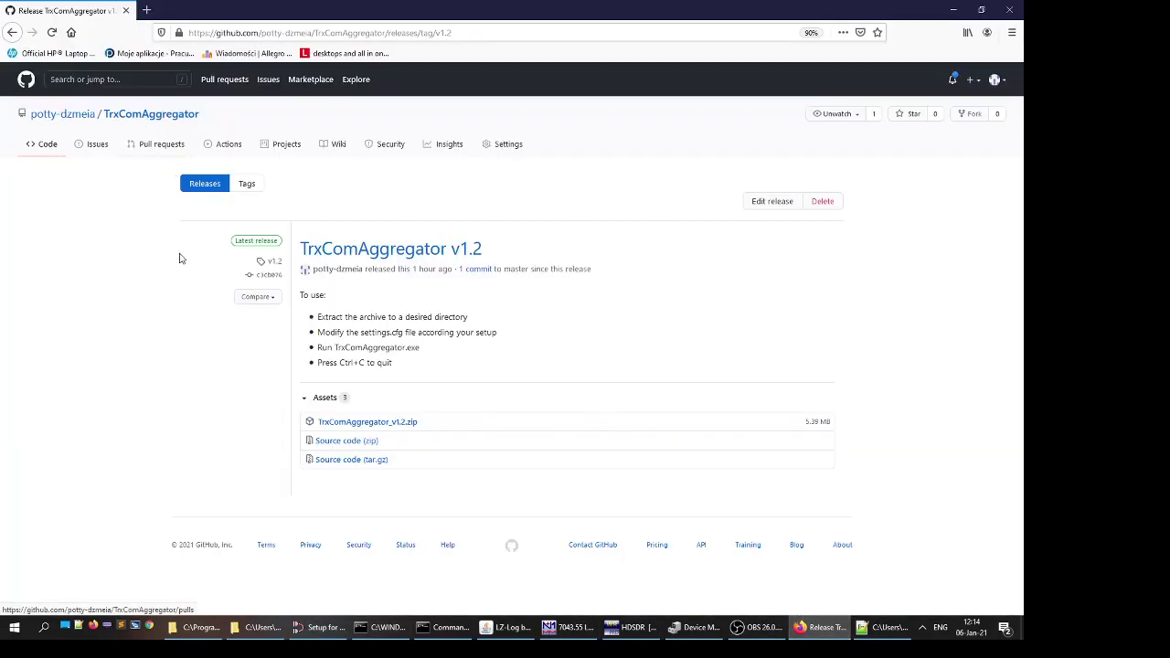
click(60, 114)
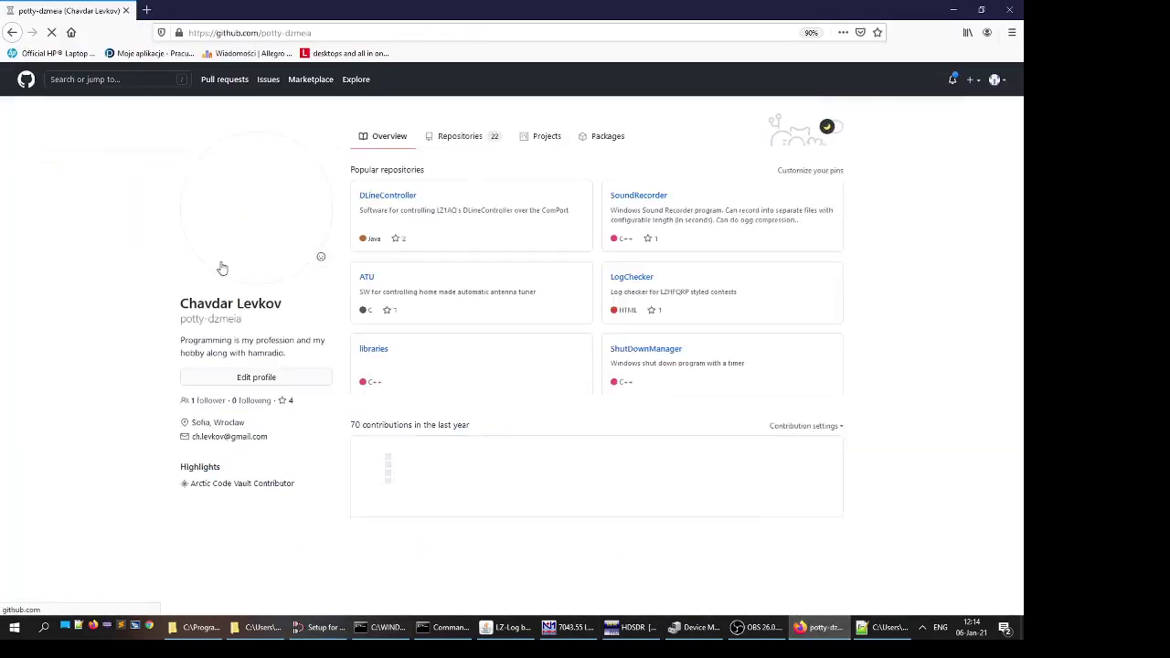
key(alt+Left)
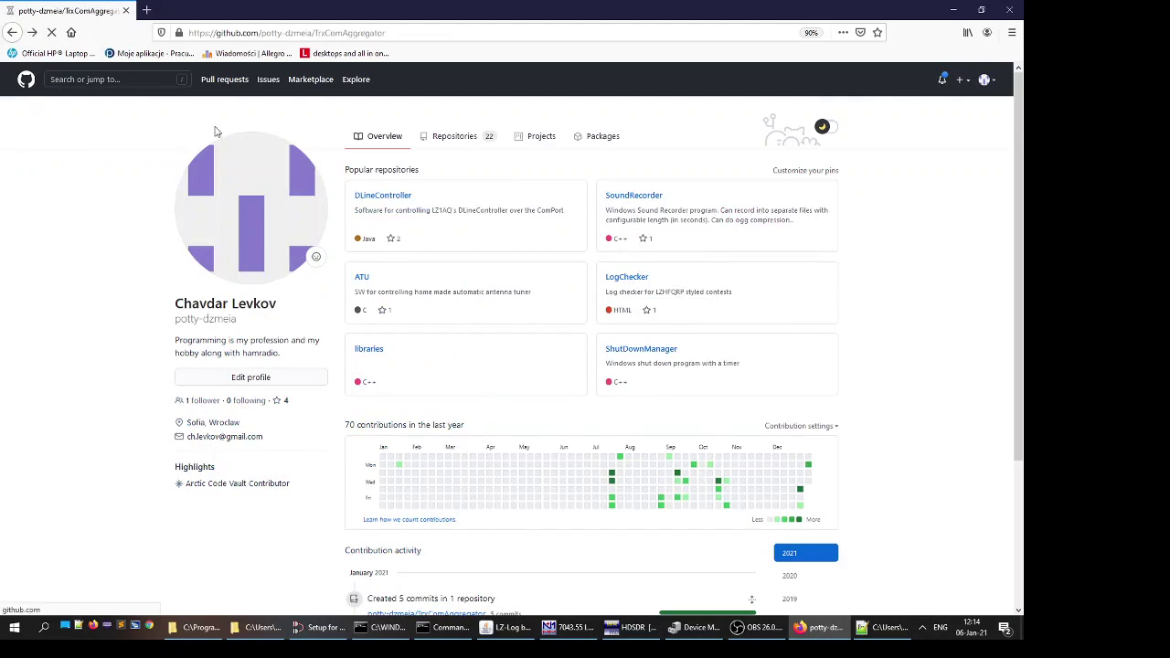
scroll(556, 399, down, 4)
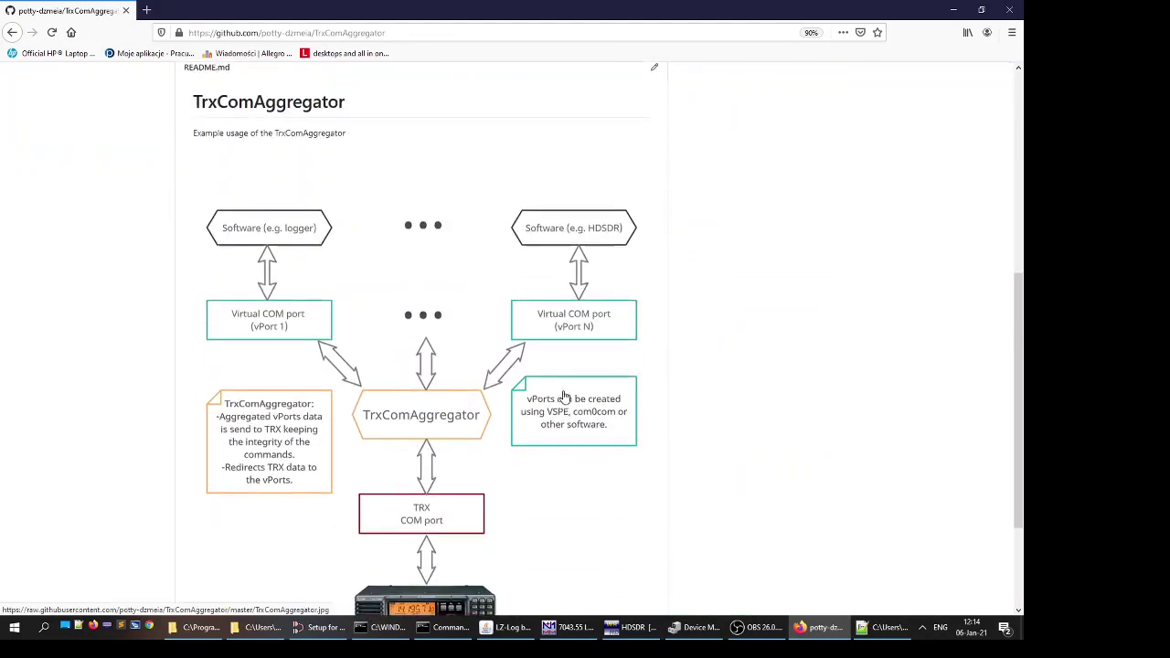
scroll(566, 393, down, 1)
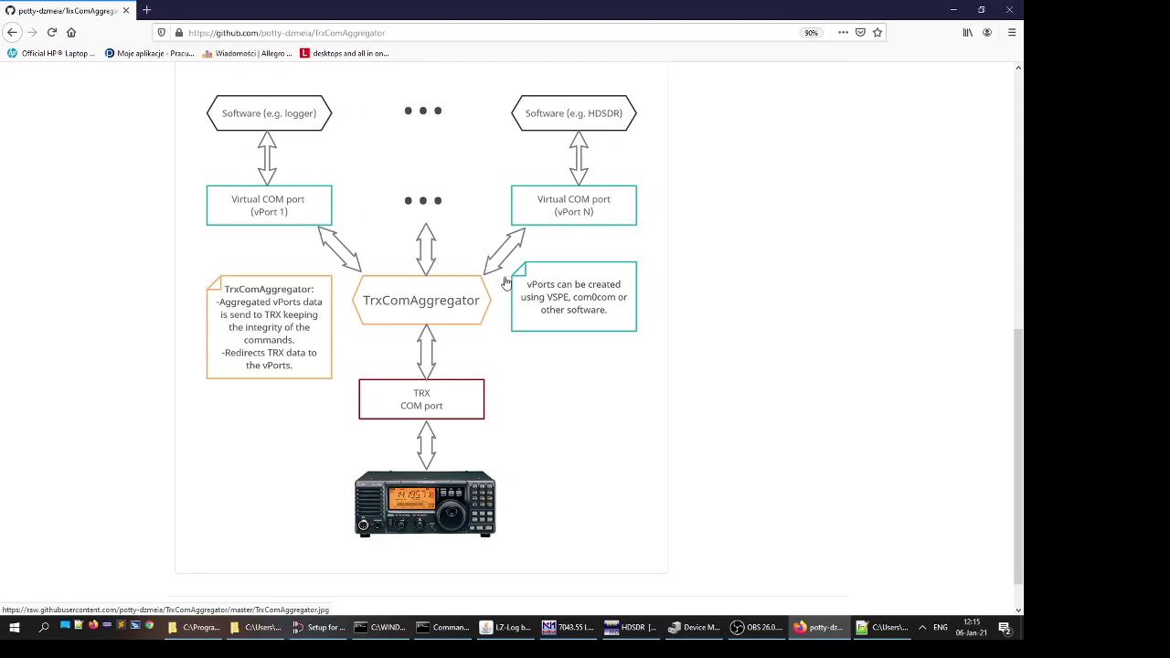
scroll(477, 265, up, 1)
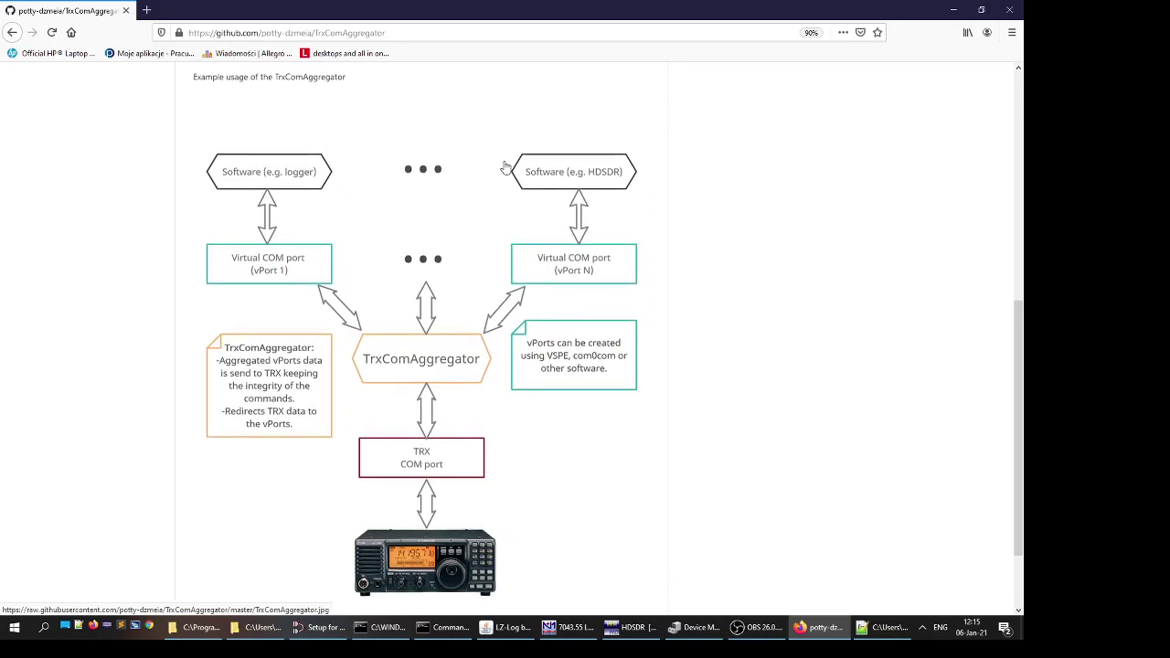
scroll(373, 210, up, 6)
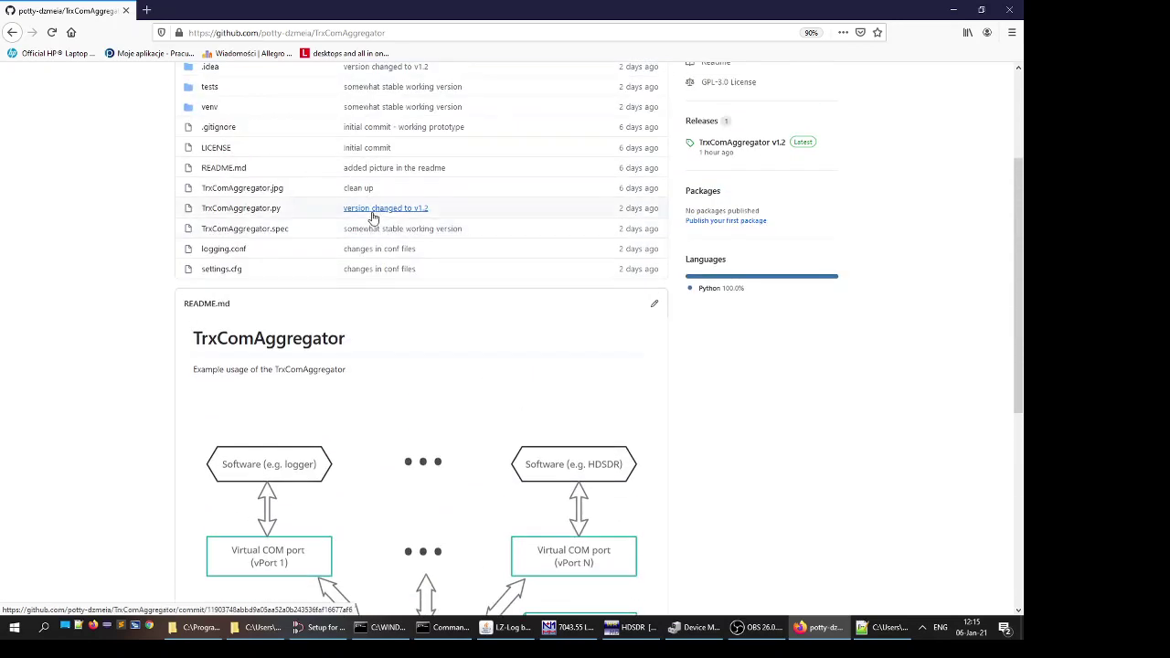
scroll(518, 389, up, 3)
Bring settings.cfg back up from the TrxComAggregator_v1.2 folder and check its ports against the com0com port pairs.
click(262, 627)
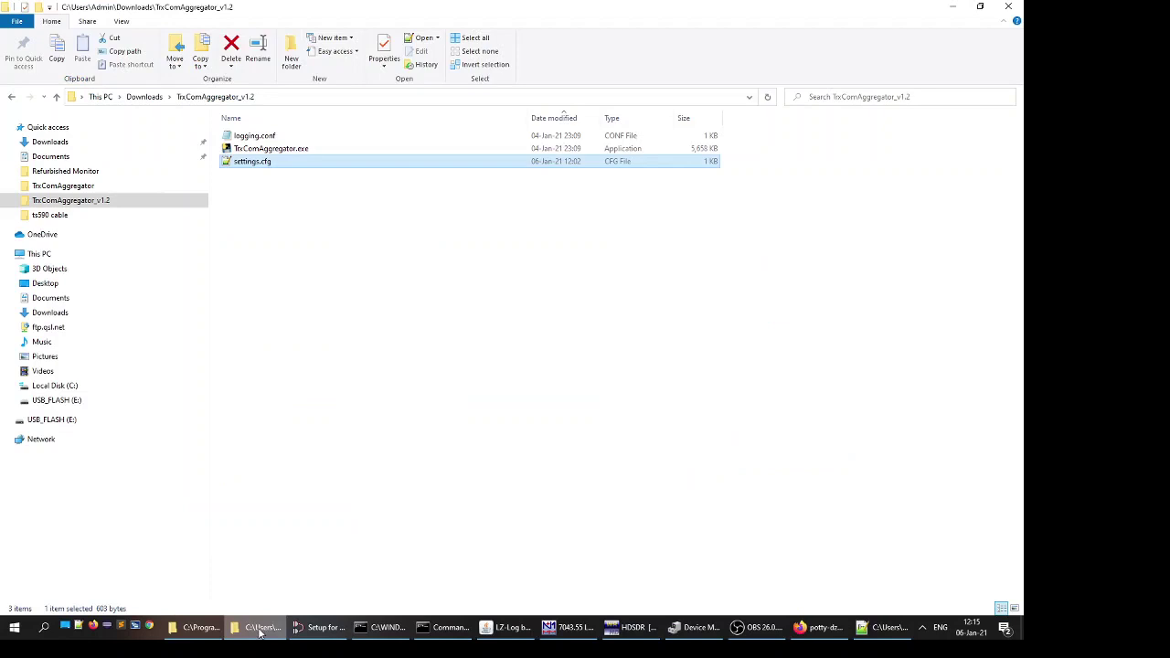
double_click(269, 164)
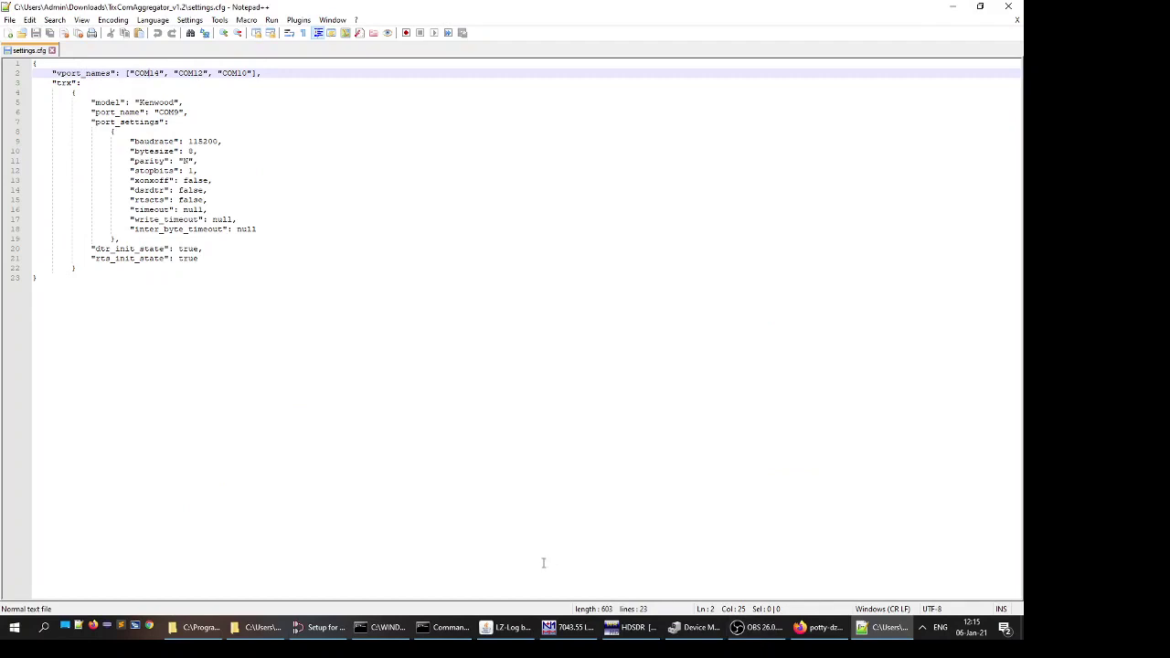
click(326, 627)
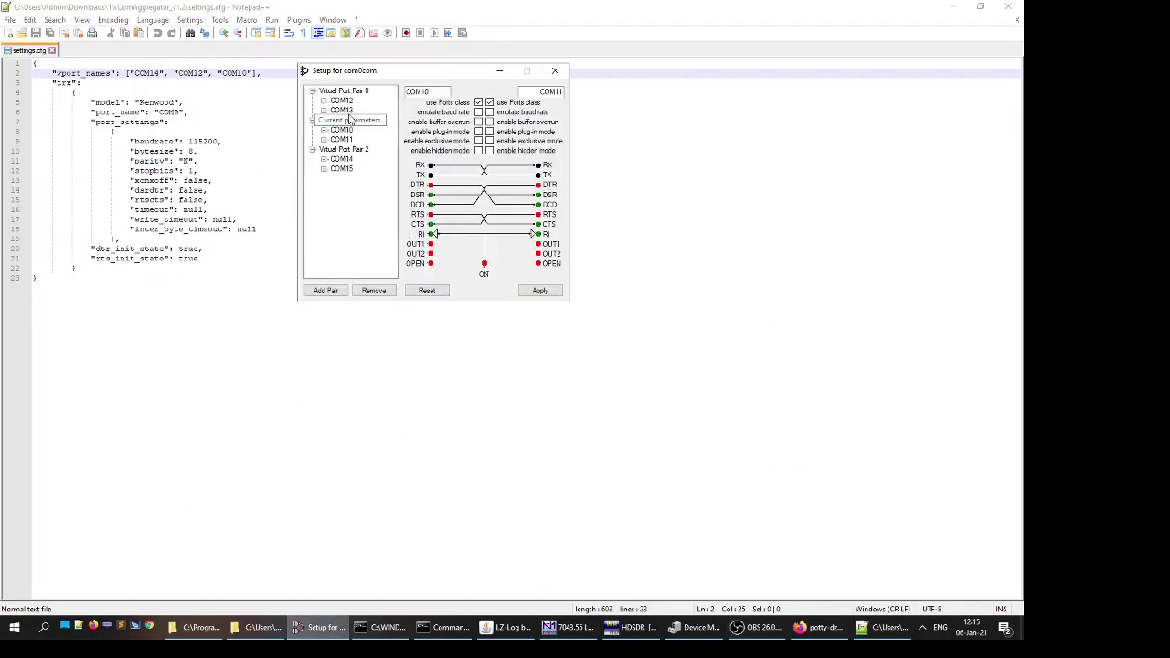
click(345, 120)
Try Icom and Elecraft as the trx model in settings.cfg, and set it back to Kenwood.
click(154, 102)
double_click(154, 102)
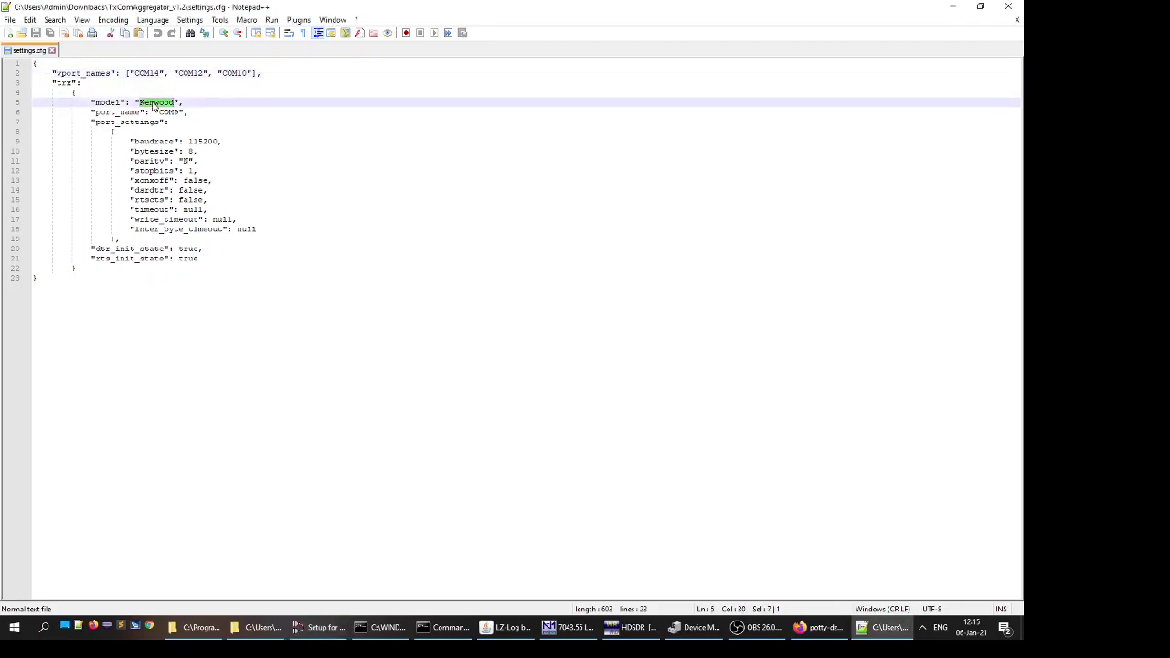
text(Icom)
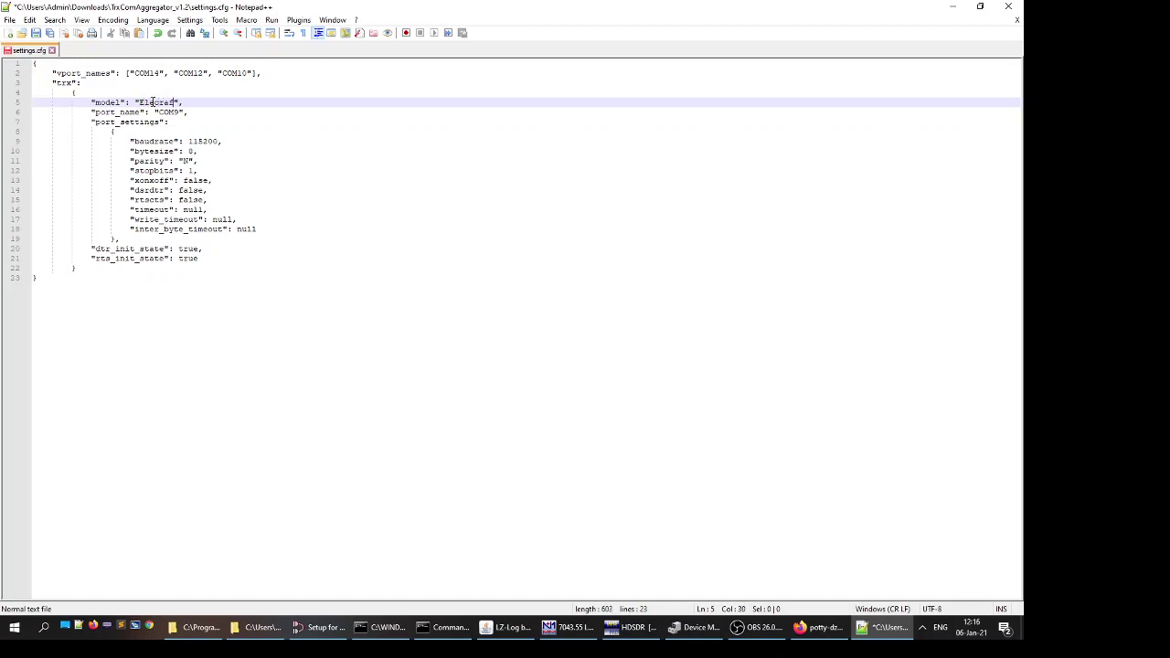
text(t)
text(wood)
key(BackSpace)
key(BackSpace)
key(BackSpace)
text(woo)
Review the transceiver's port_name, the serial port_settings and the dtr_init_state line in settings.cfg.
drag(159, 112, 167, 112)
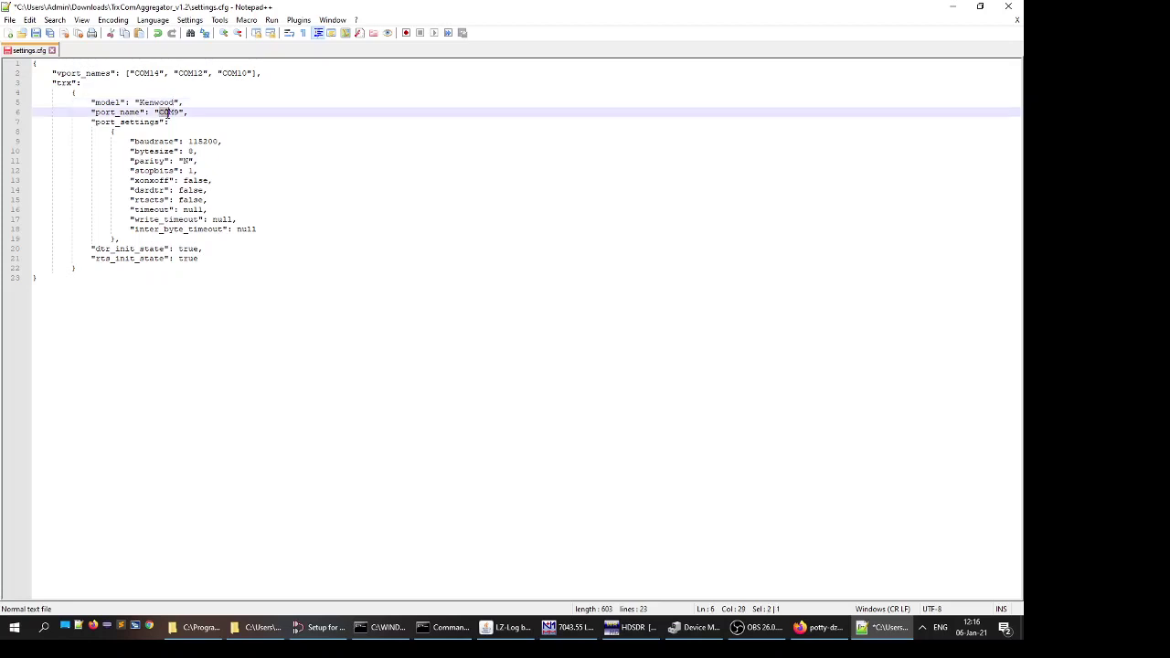
click(209, 141)
click(191, 150)
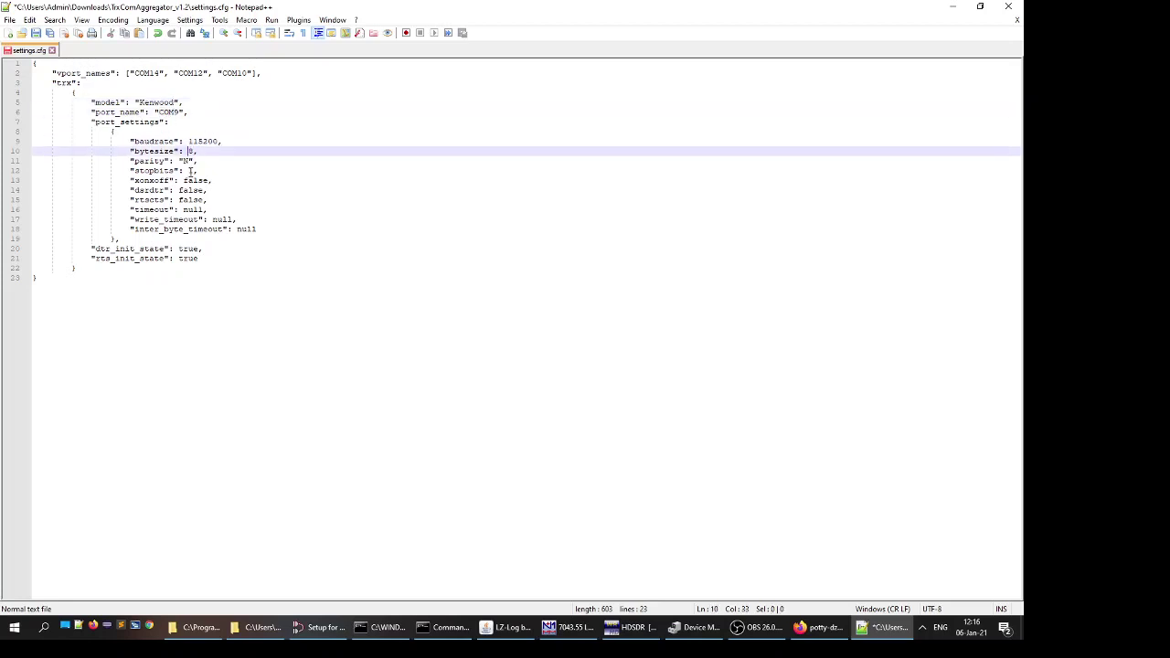
click(191, 170)
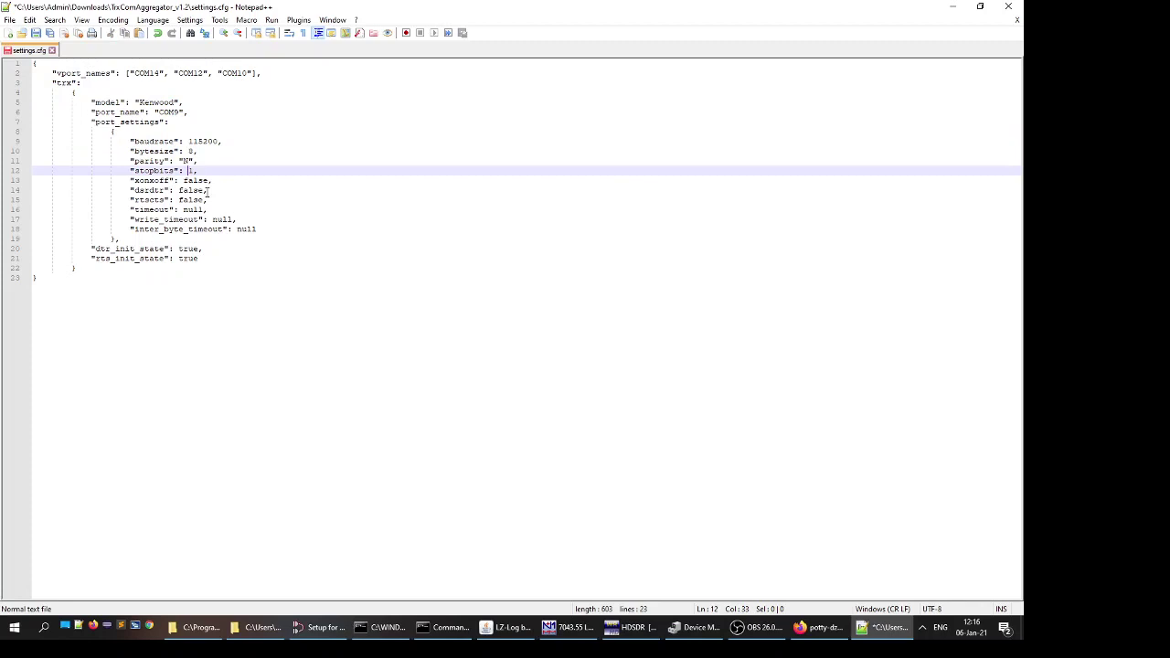
drag(177, 182, 297, 230)
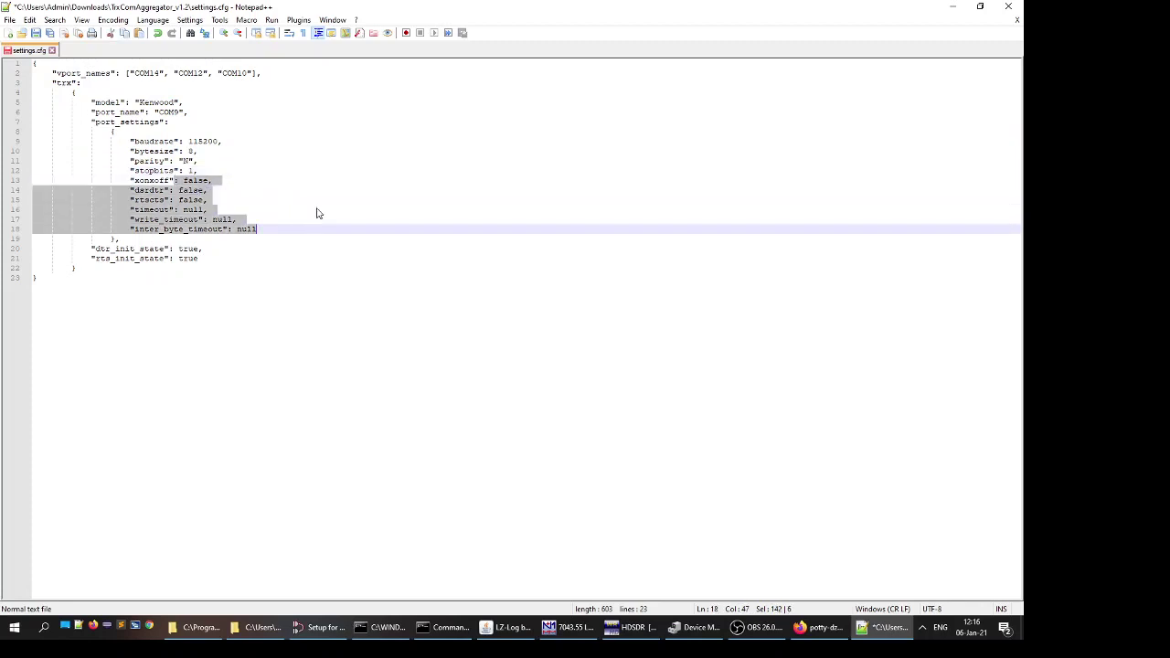
click(119, 249)
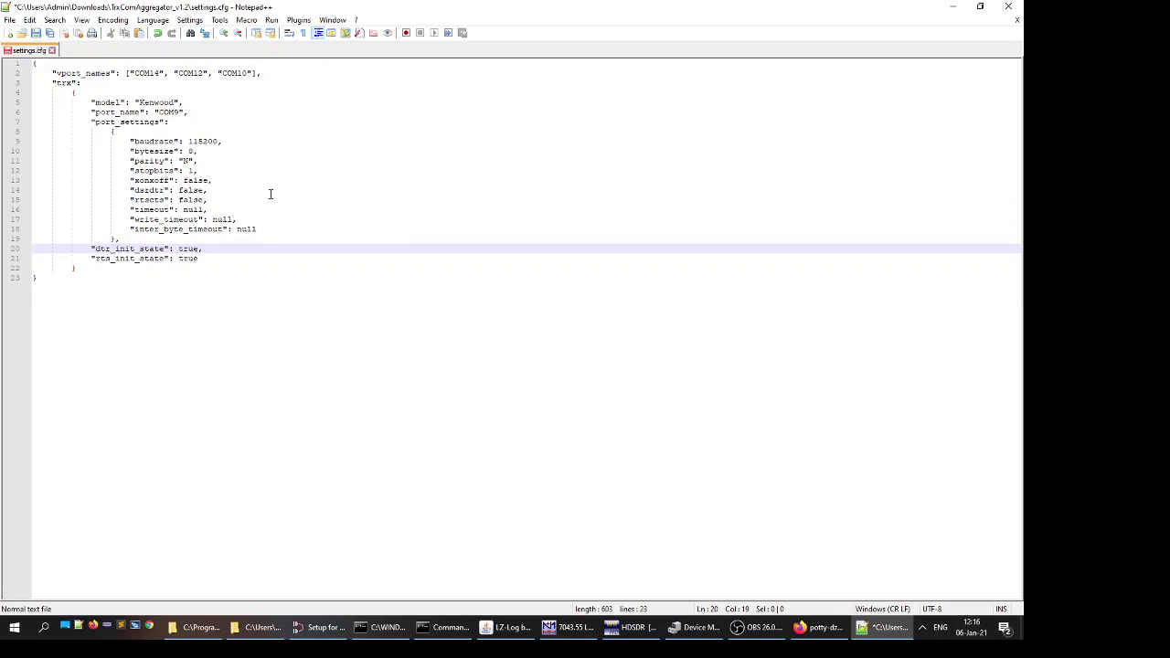
Save settings.cfg and keep it open in the editor.
click(1022, 7)
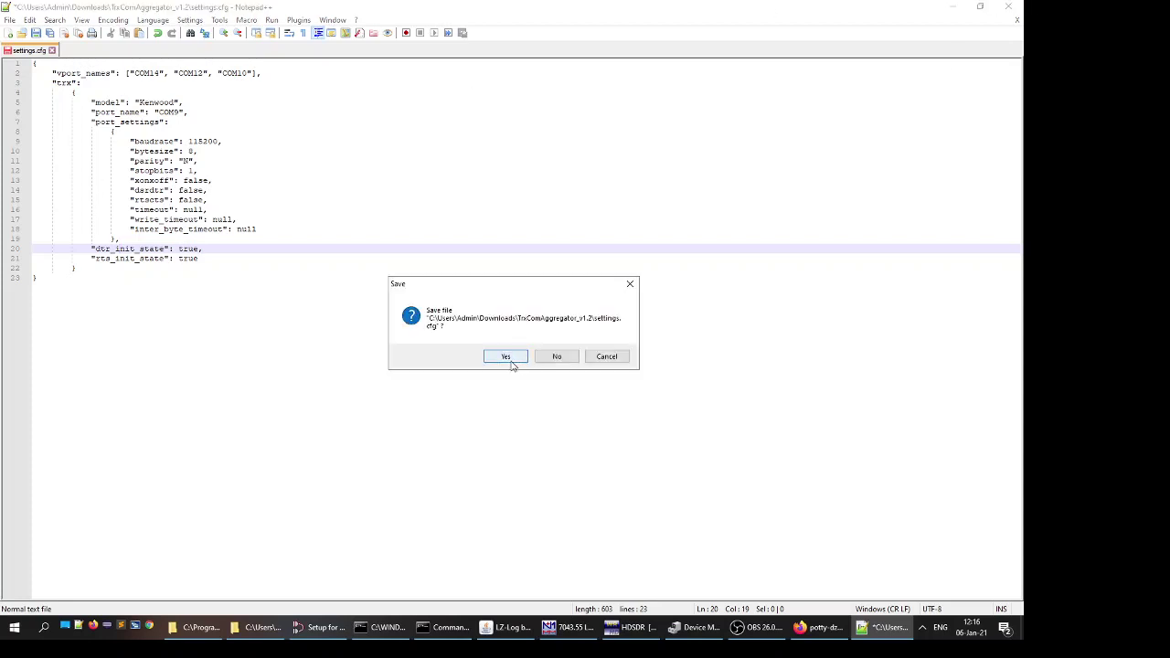
click(605, 359)
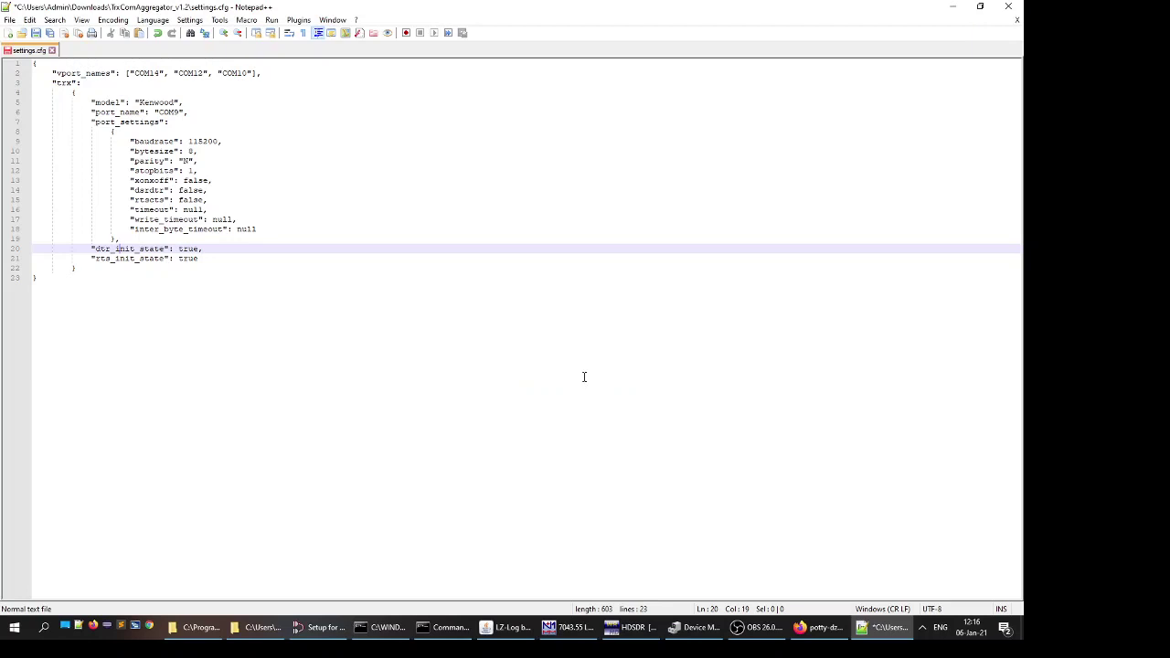
key(ctrl+s)
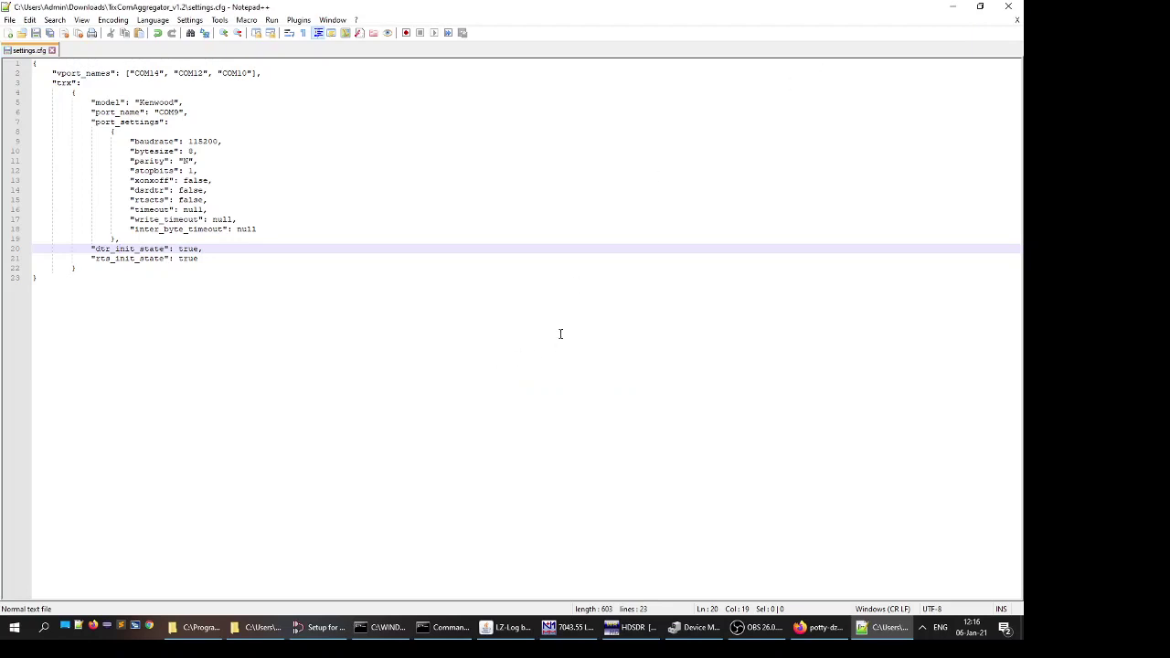
Stop the TrxComAggregator.exe instance running in Command Prompt and close that window.
click(265, 627)
click(370, 366)
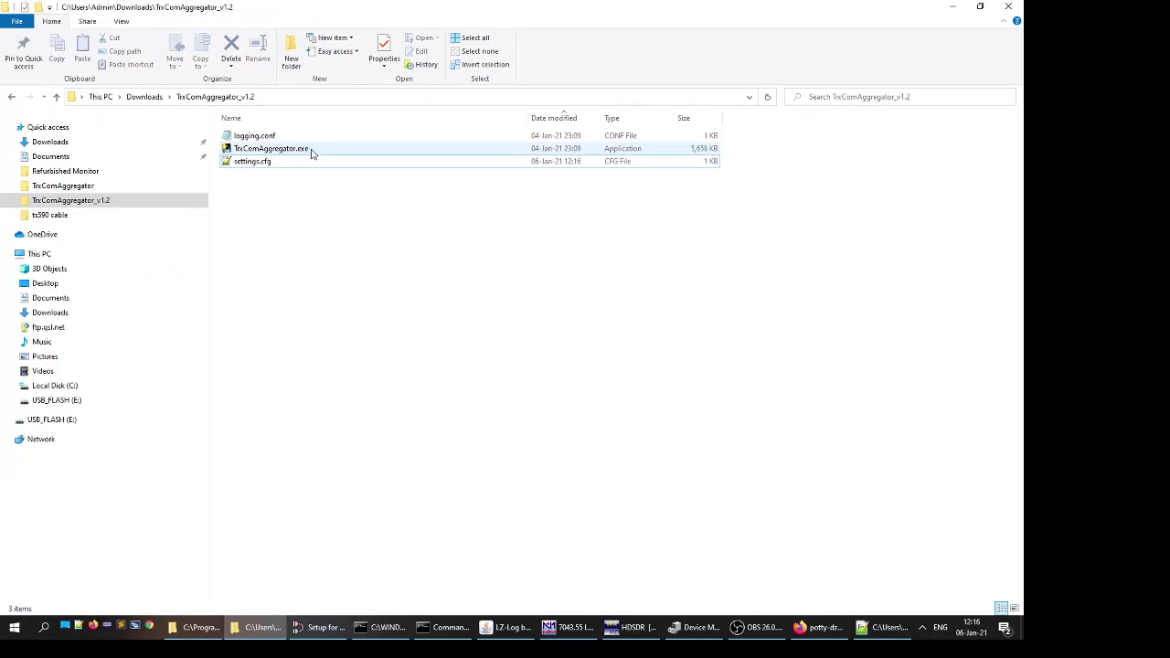
click(488, 629)
click(452, 627)
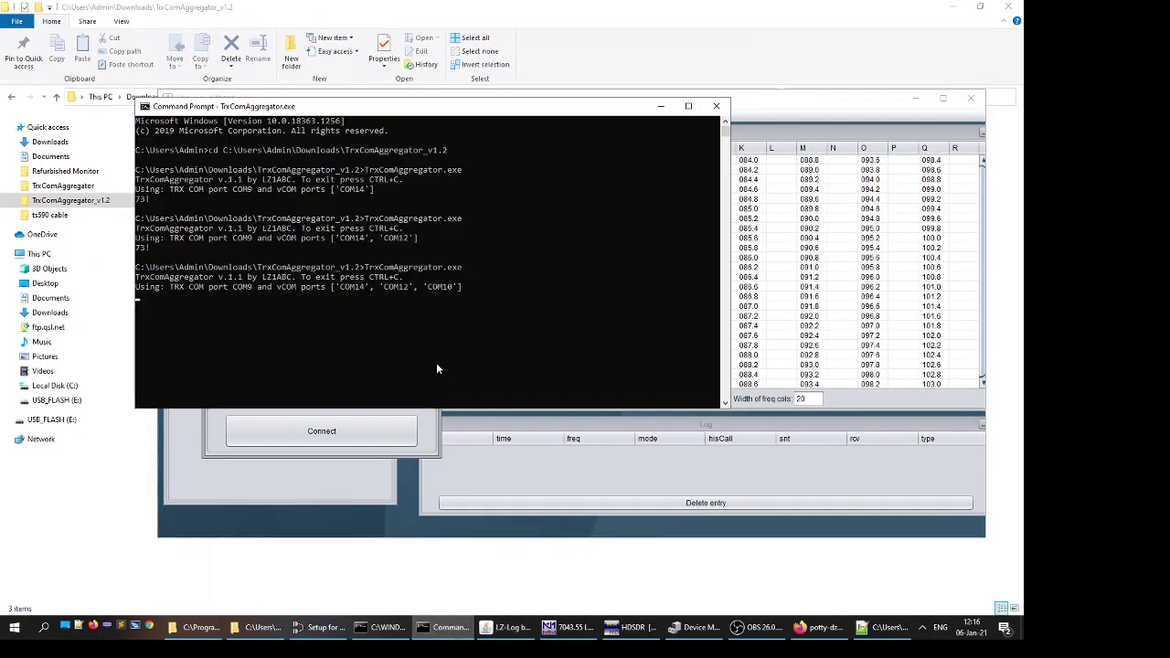
click(522, 327)
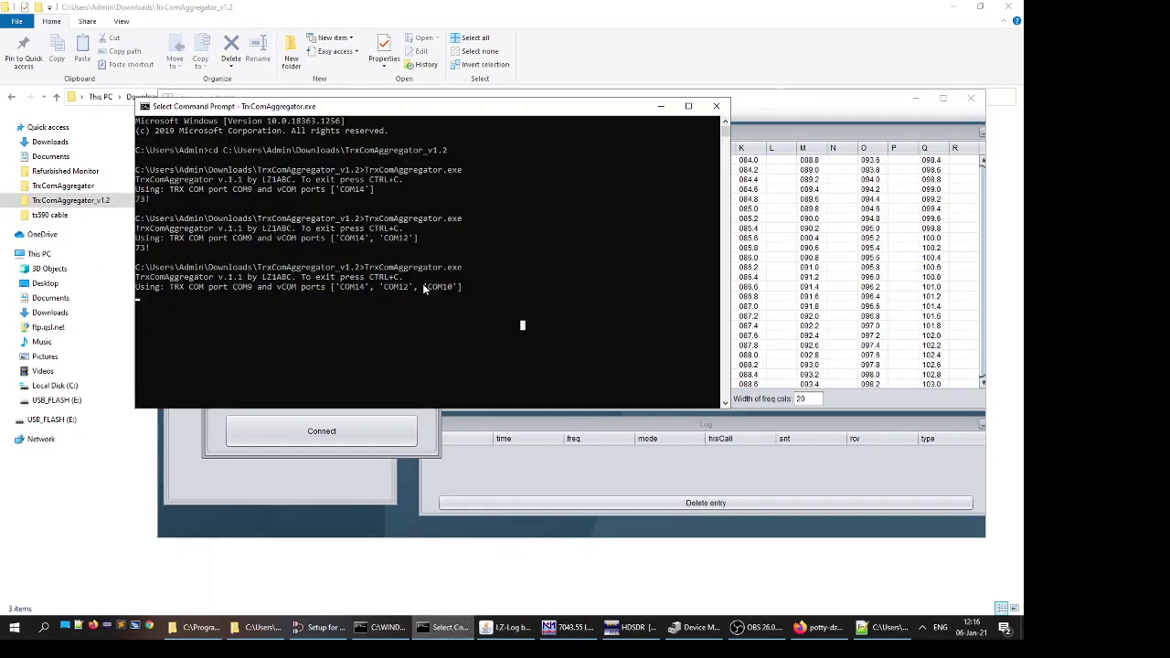
key(ctrl+c)
key(ctrl+c)
click(716, 106)
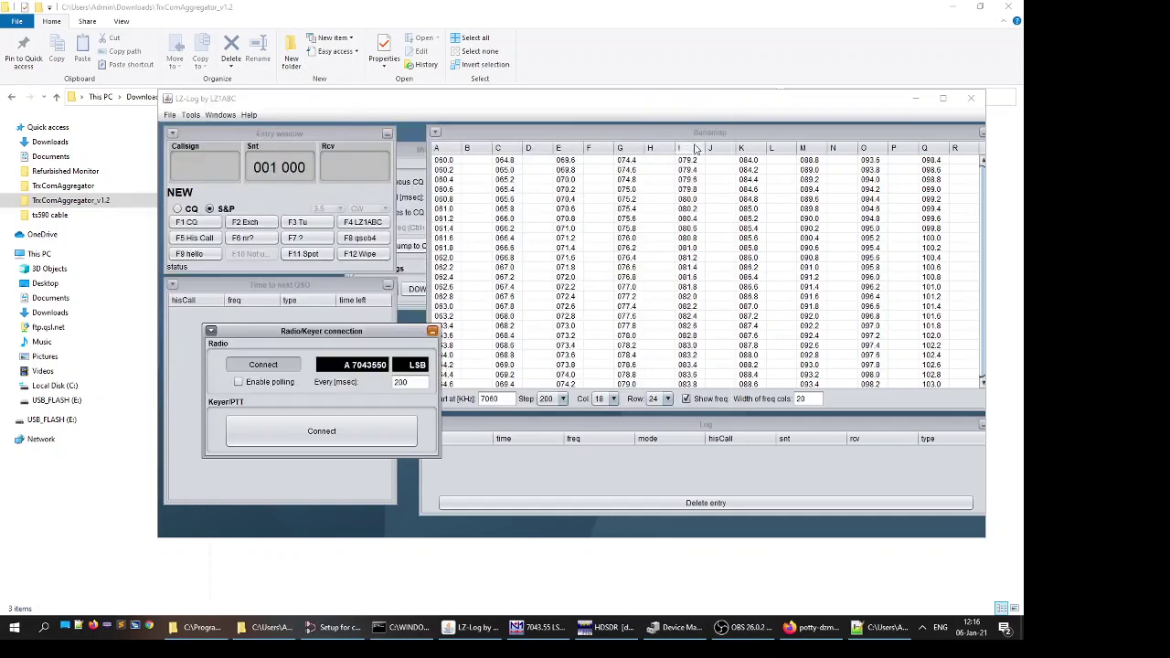
Start TrxComAggregator.exe from the TrxComAggregator_v1.2 folder.
key(alt+Tab)
double_click(267, 148)
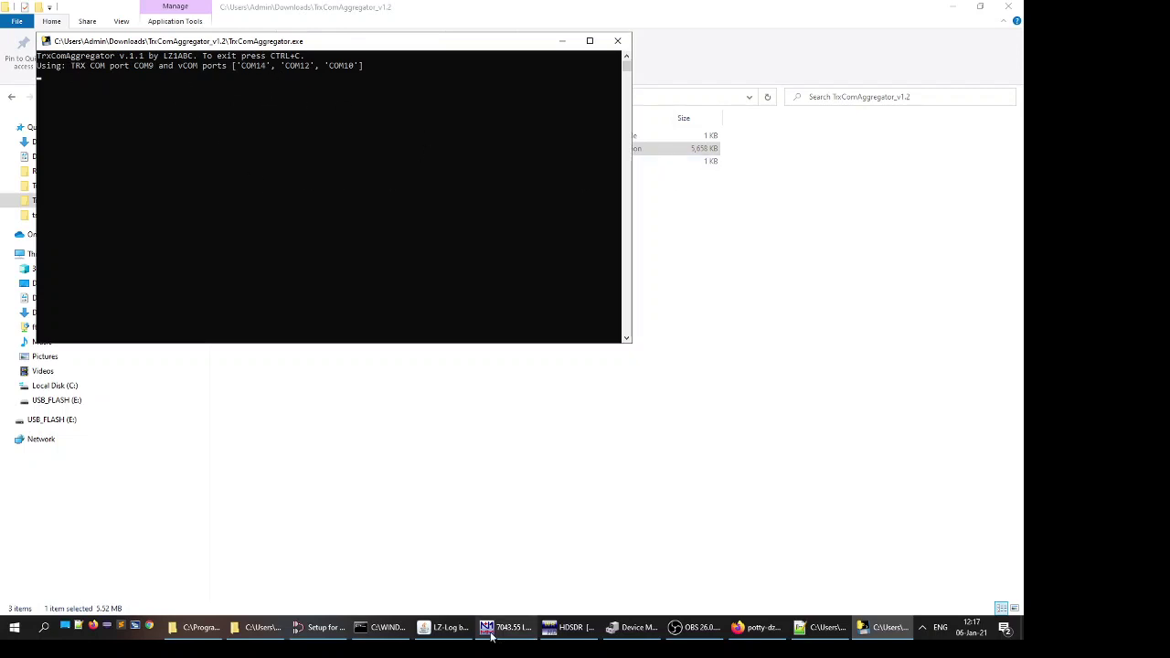
Switch to N1MM Logger+, open its port configuration, and accept the hardware setup with the TS-590 on COM15.
click(519, 634)
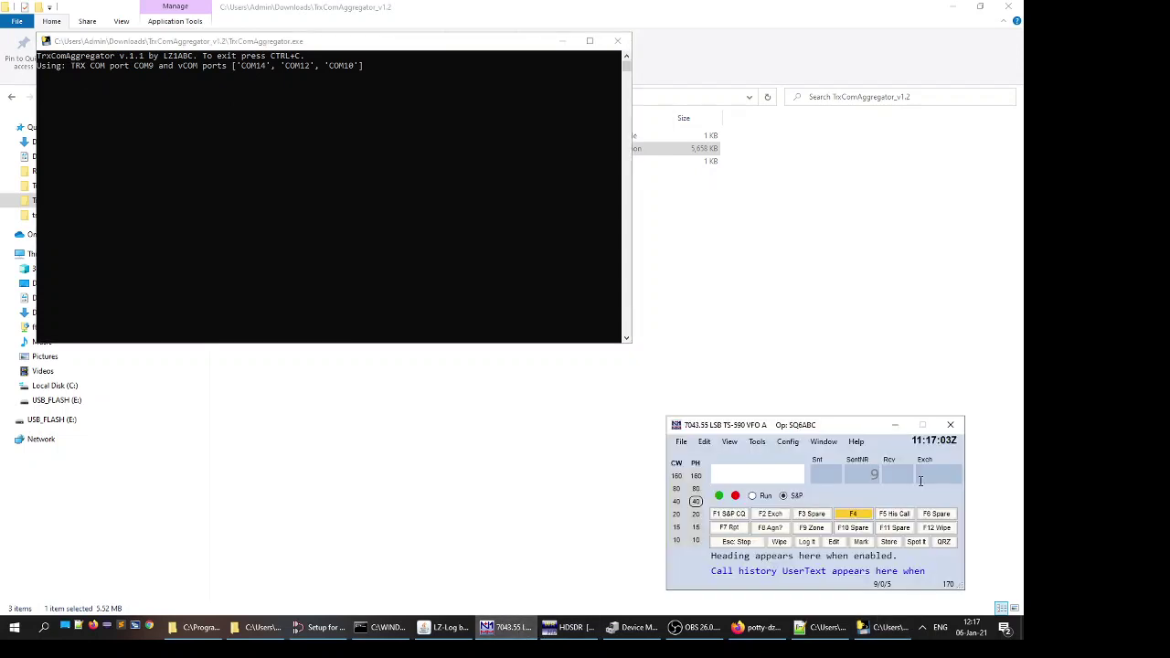
click(797, 443)
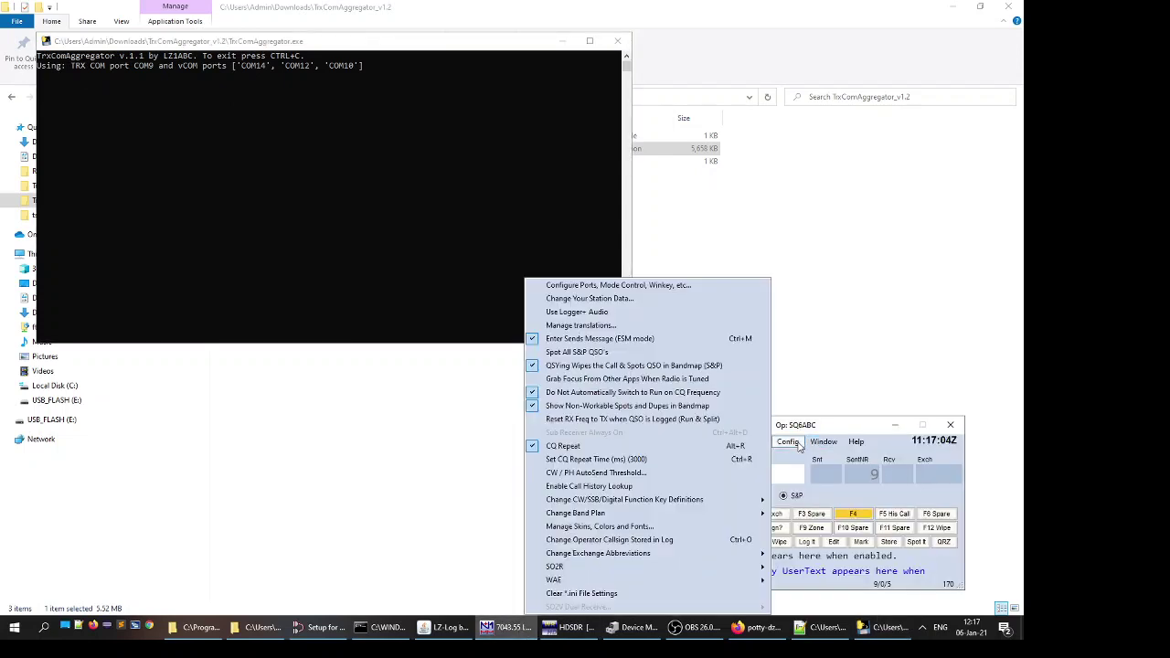
click(683, 286)
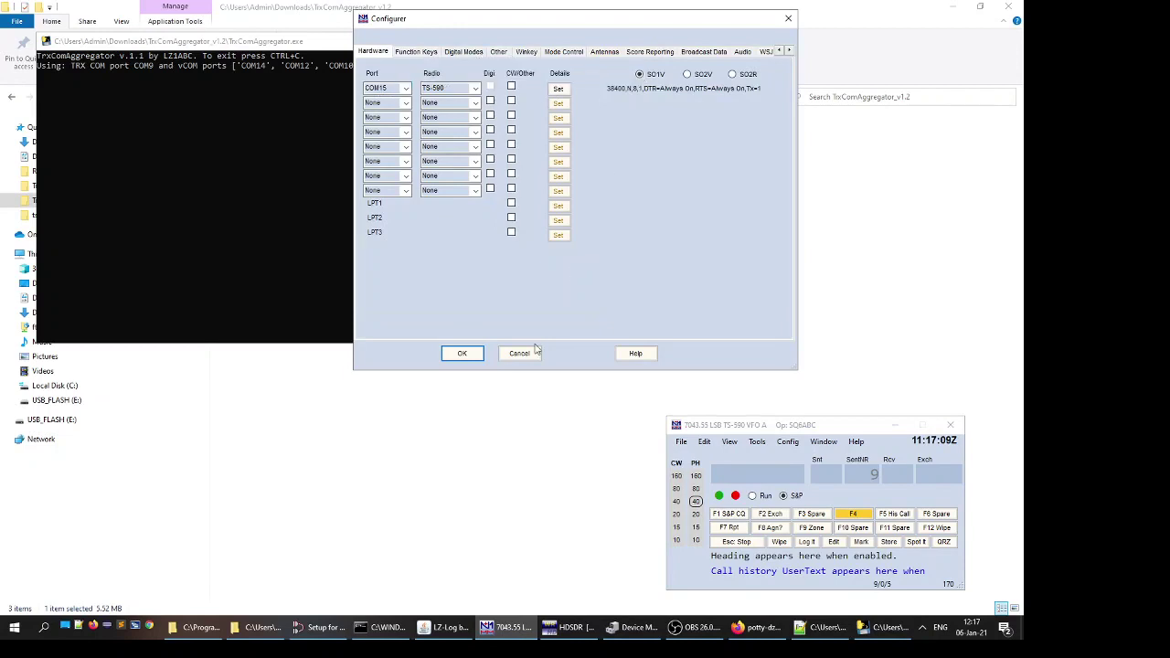
click(461, 353)
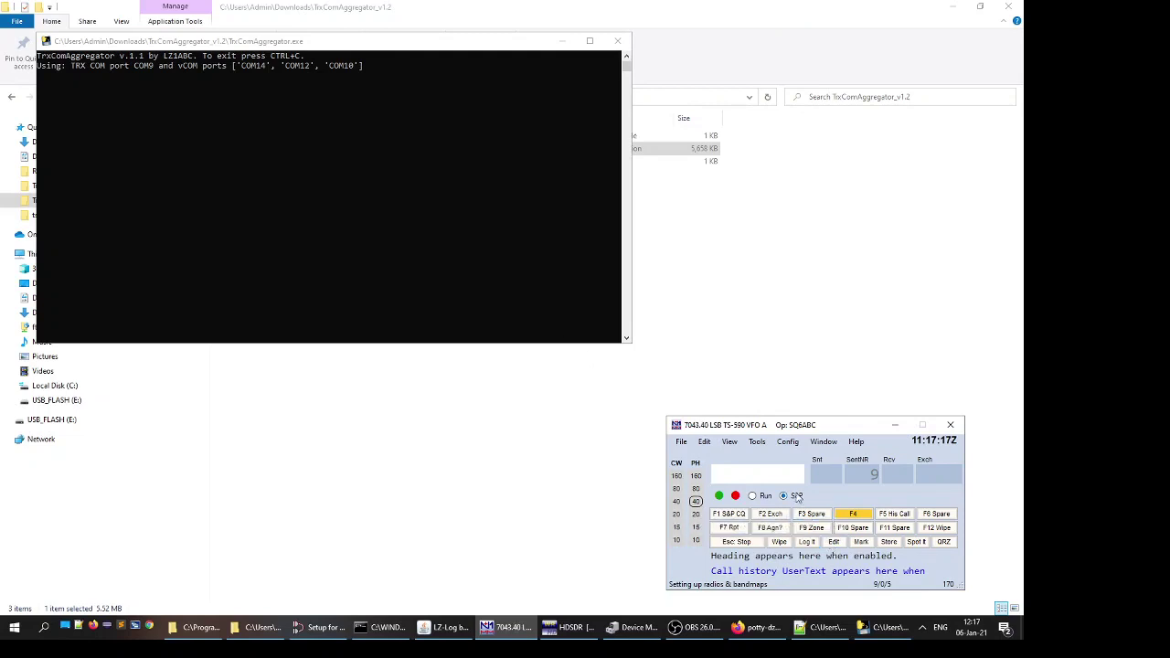
Switch to HDSDR, review the port and serial parameters of the TS-590 in the Omni-Rig RIG1 settings, and accept them.
click(559, 627)
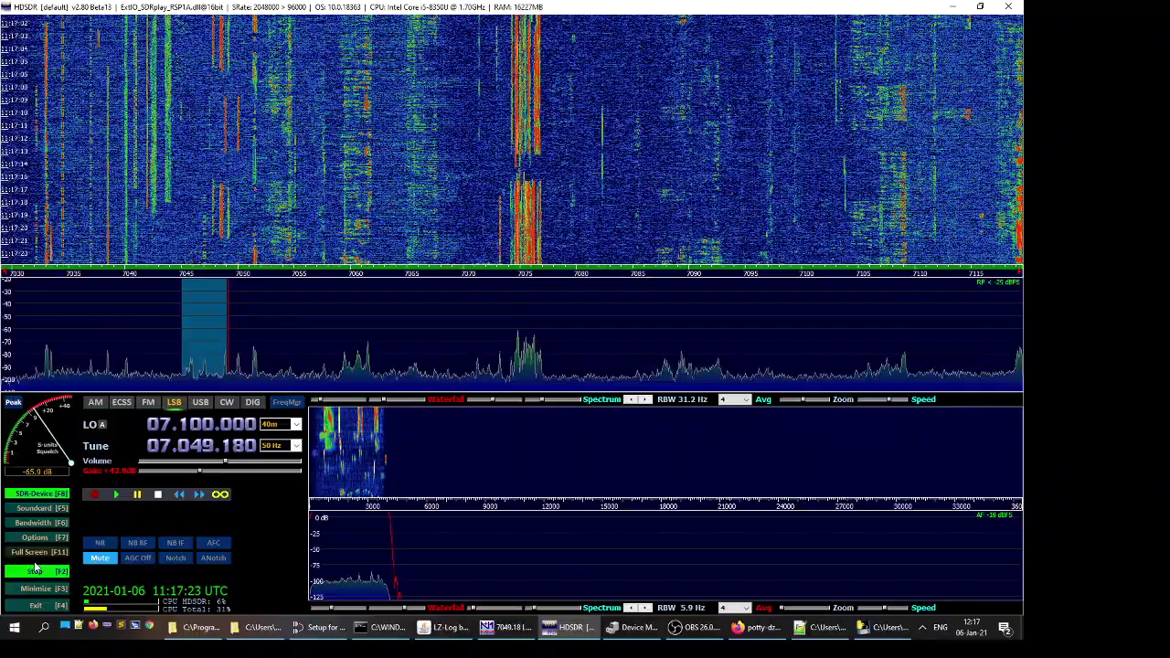
click(45, 537)
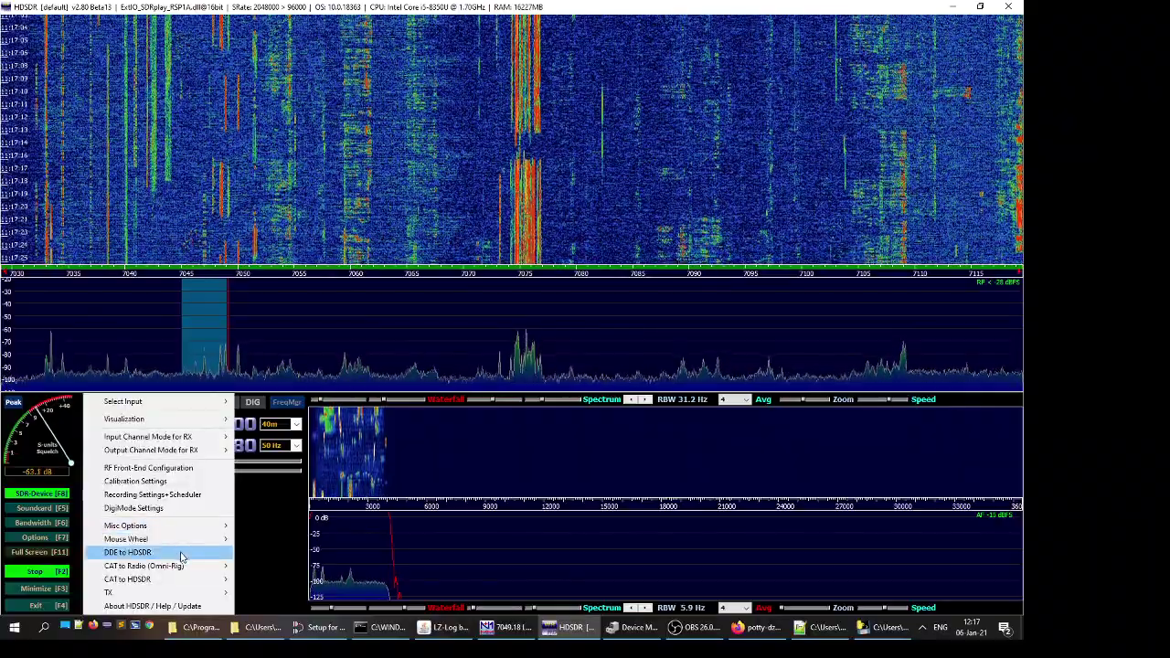
mouse_move(214, 570)
click(276, 406)
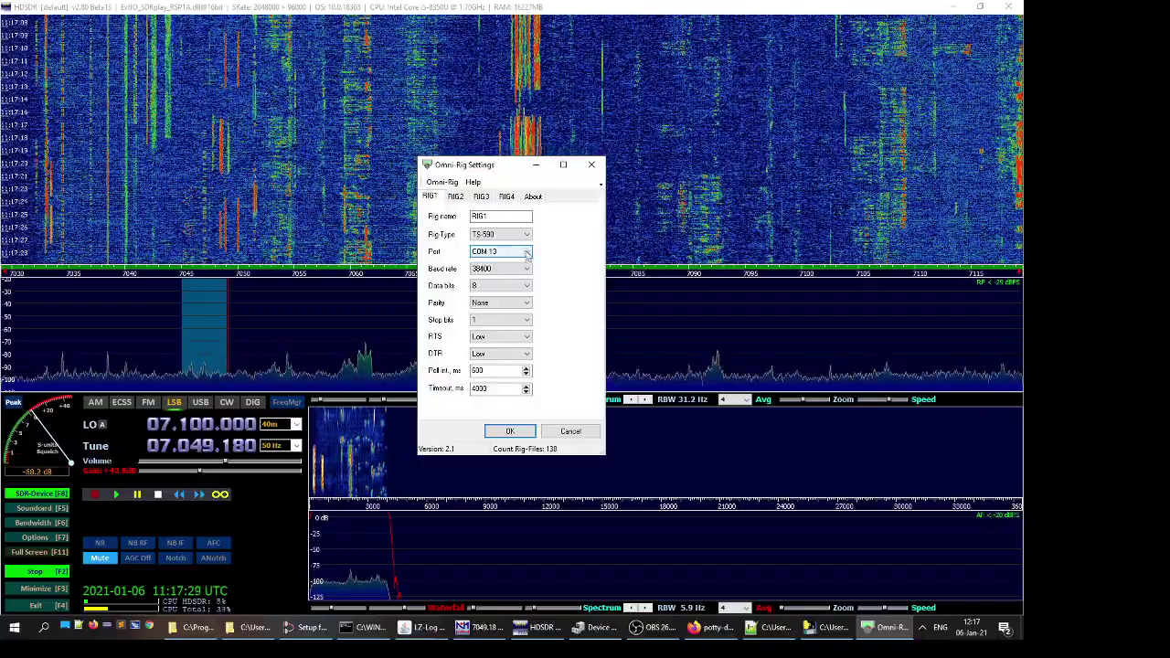
click(501, 268)
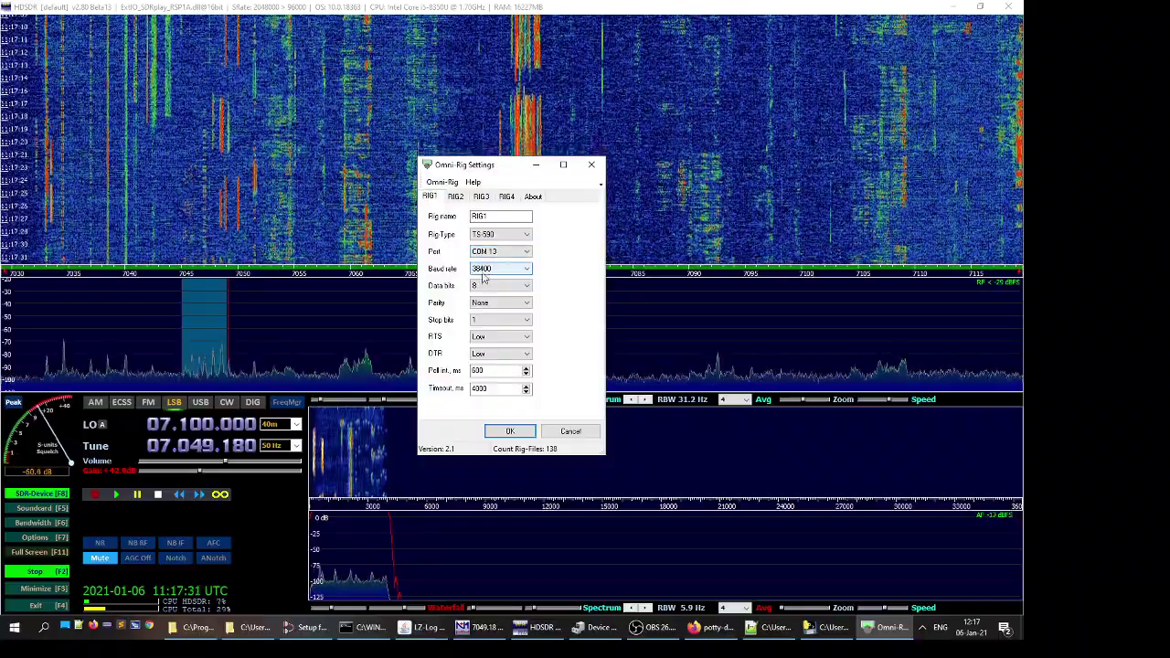
click(512, 287)
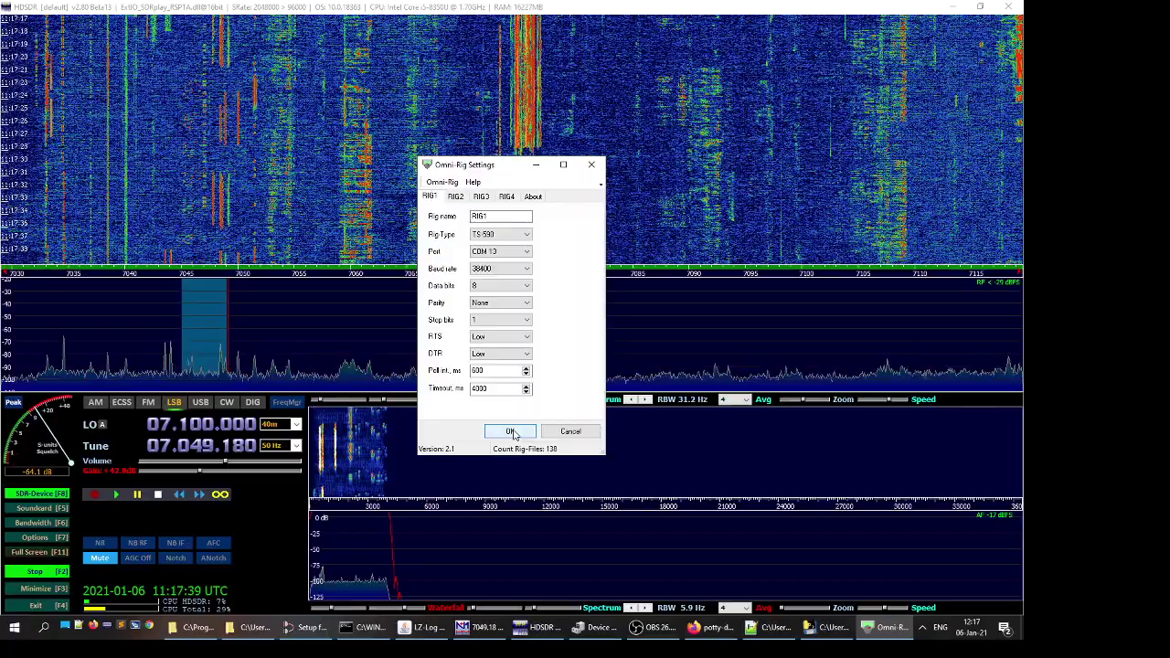
click(511, 432)
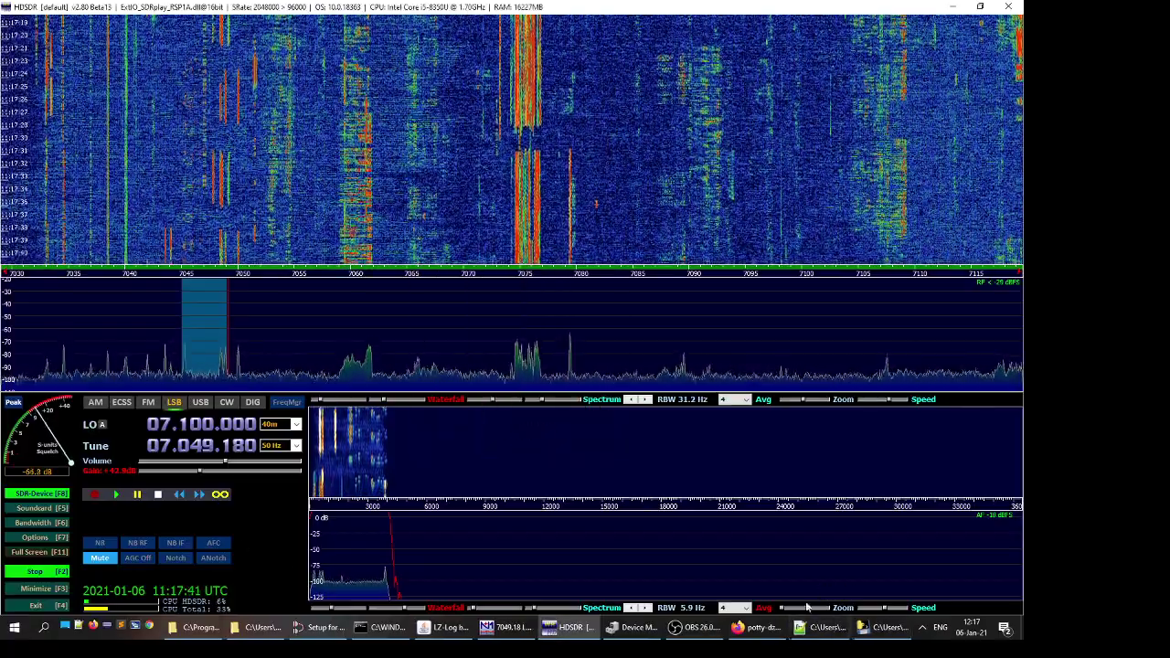
Switch to LZ-Log and check the radio frequency in the bandmap and the Radio/Keyer connection window.
click(446, 628)
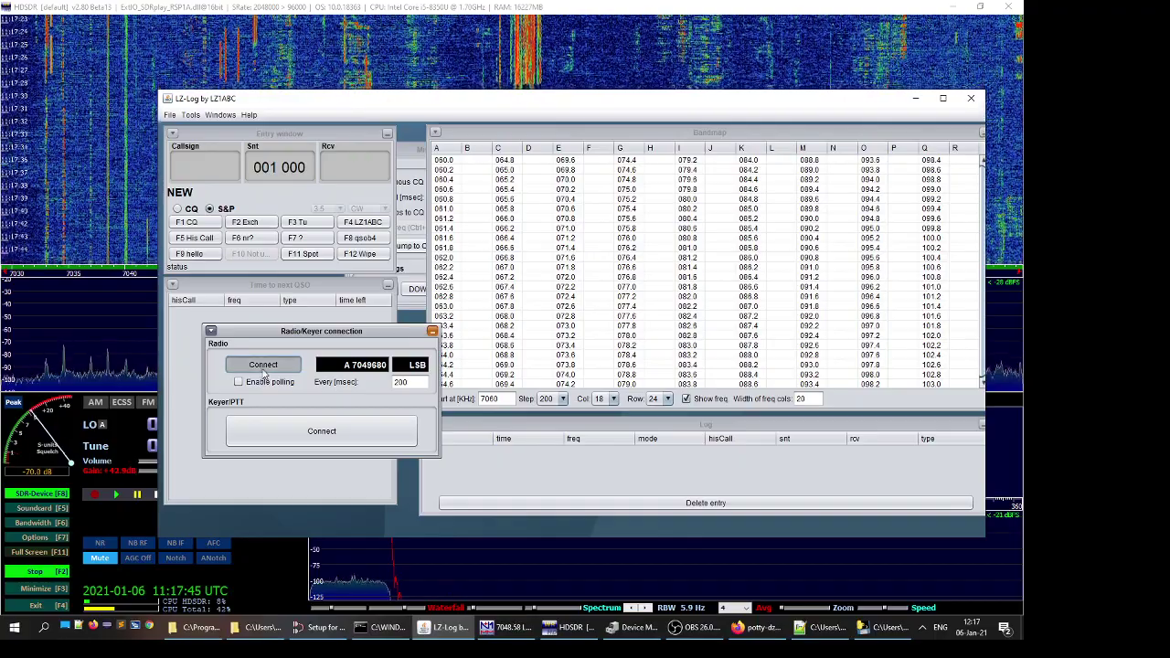
click(534, 348)
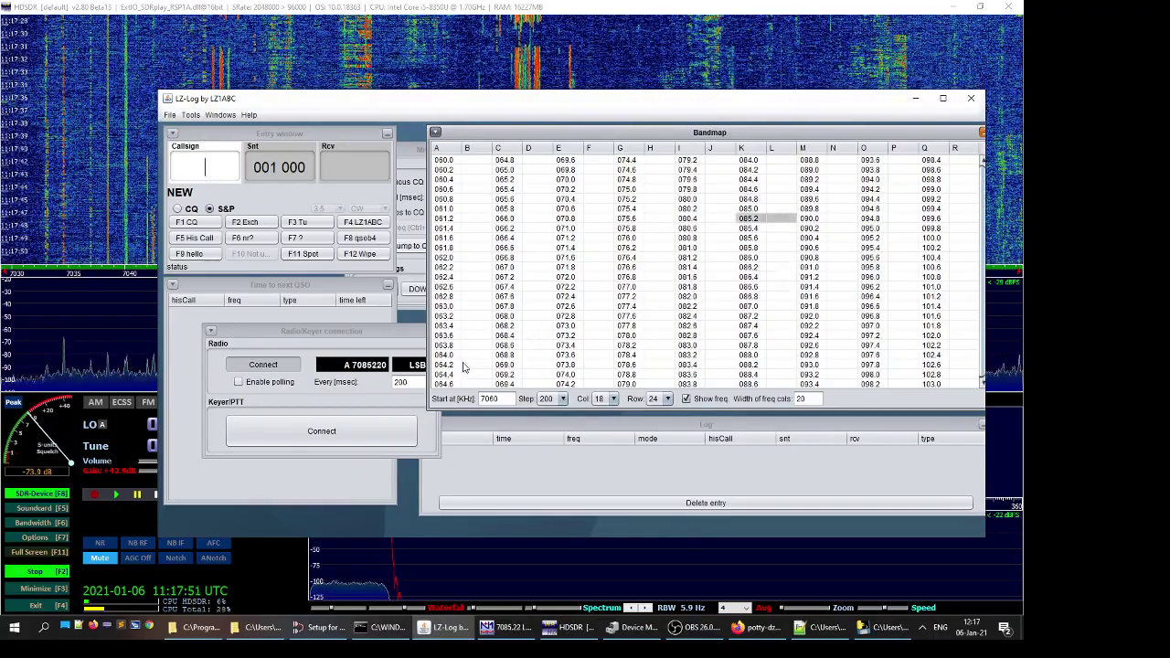
click(312, 340)
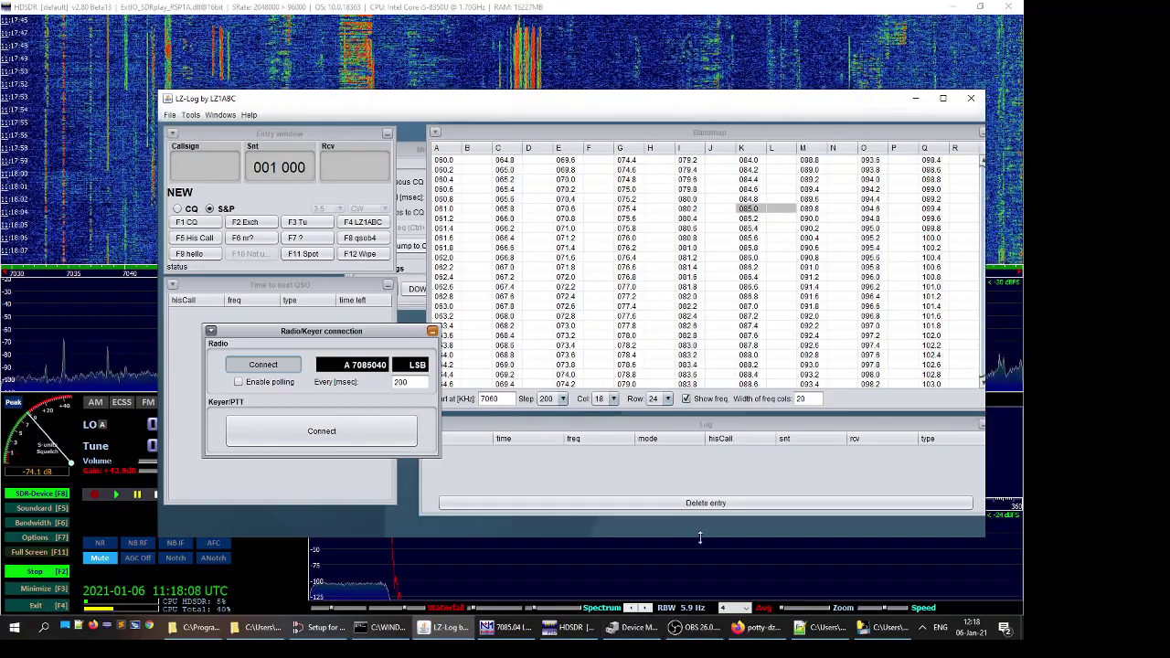
Launch Virtual Serial Ports Emulator by searching for "vspe", and move its window into clear view.
key(super)
text(vspe)
key(Return)
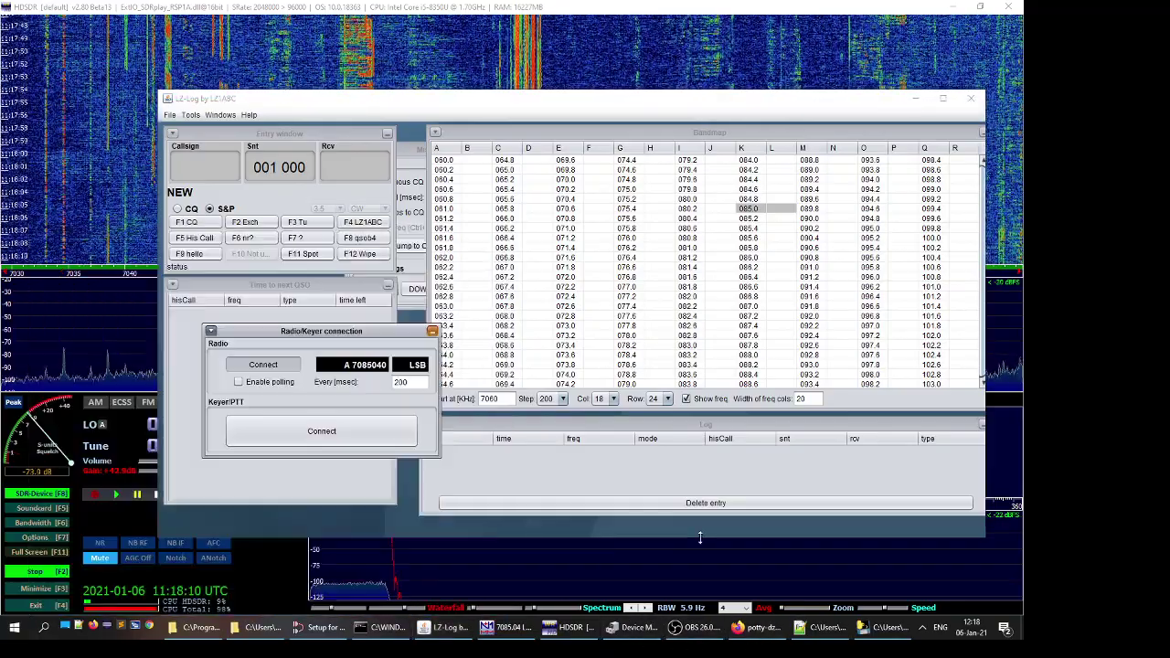
drag(491, 202, 543, 185)
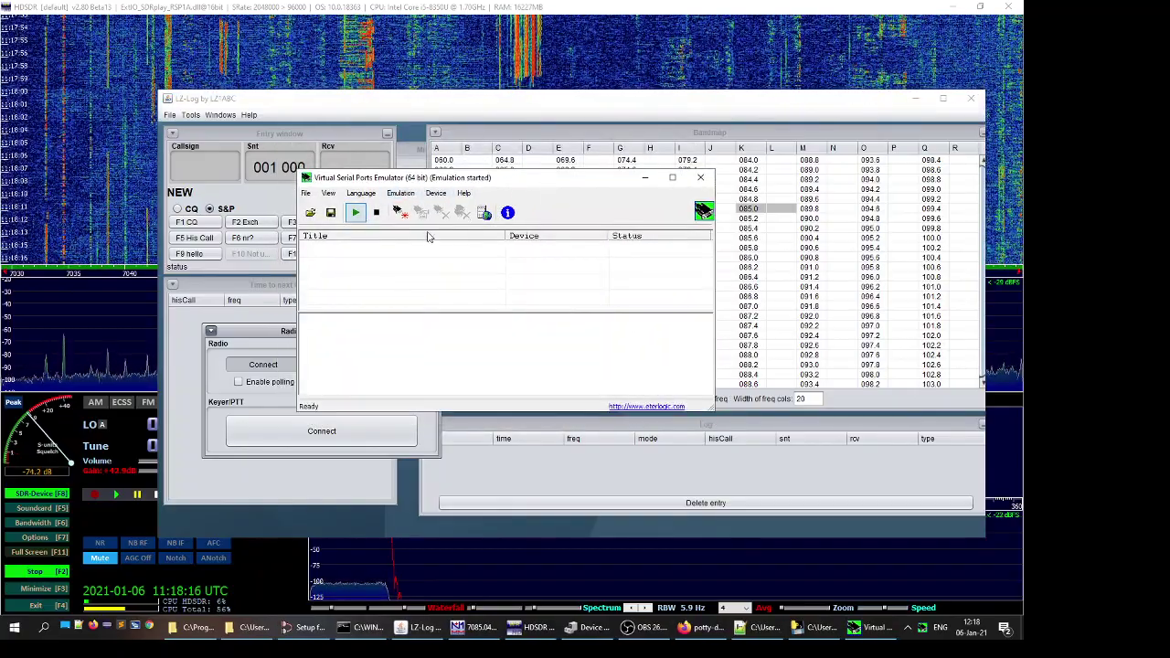
Create a Connector device on virtual serial port COM20.
click(399, 213)
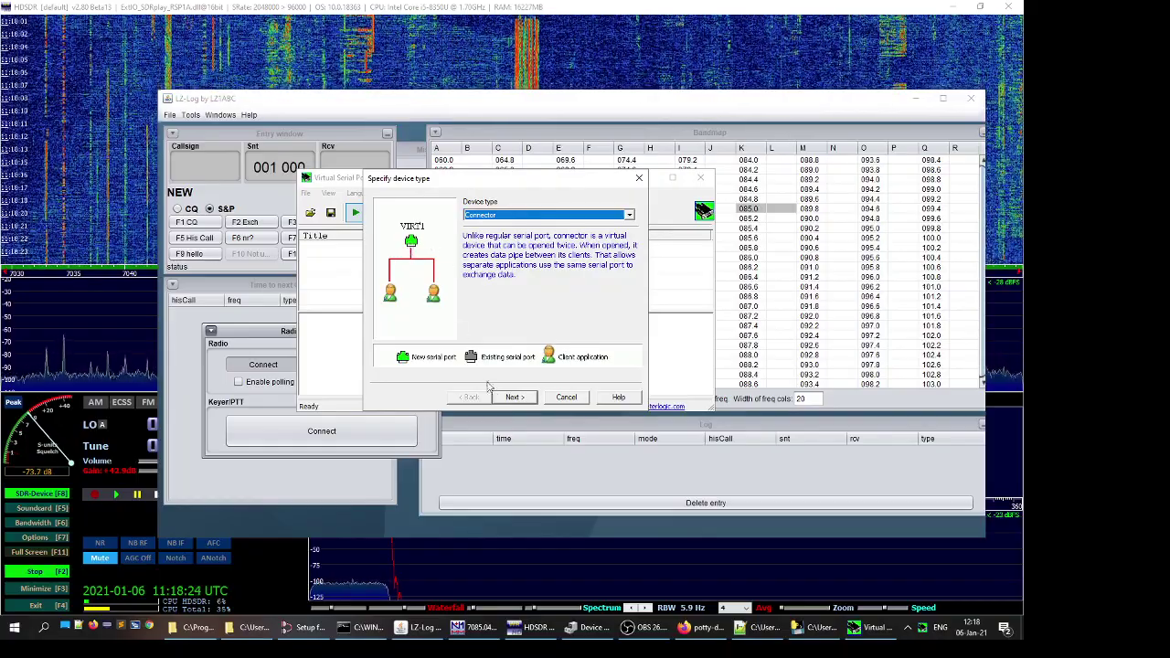
click(517, 402)
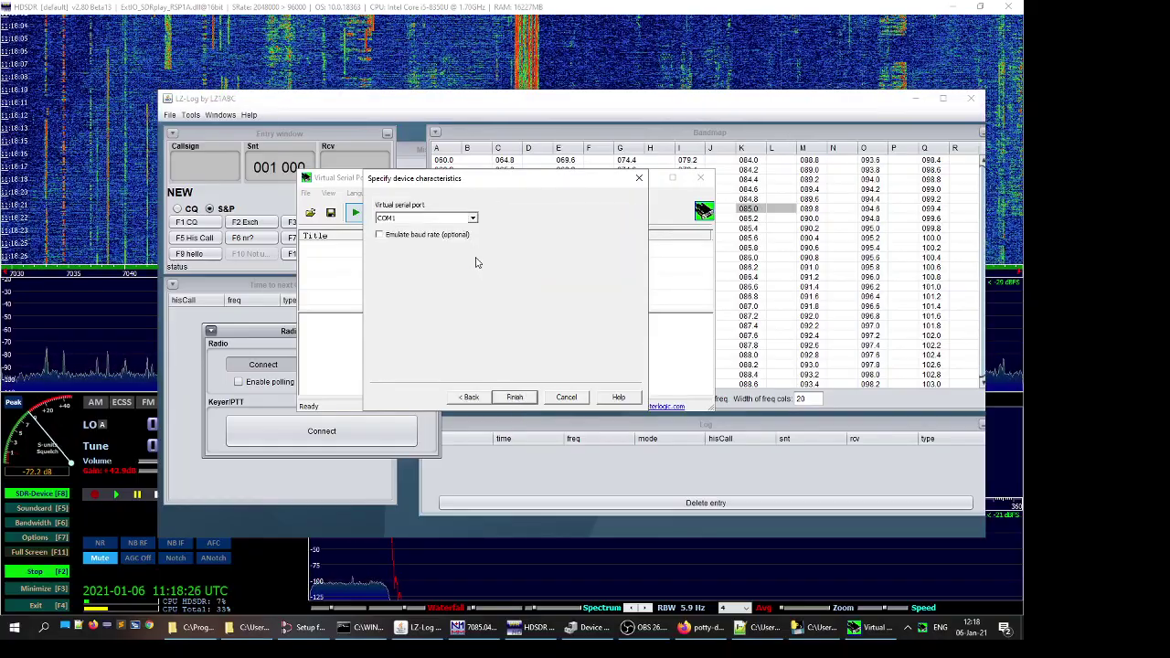
click(457, 220)
click(430, 322)
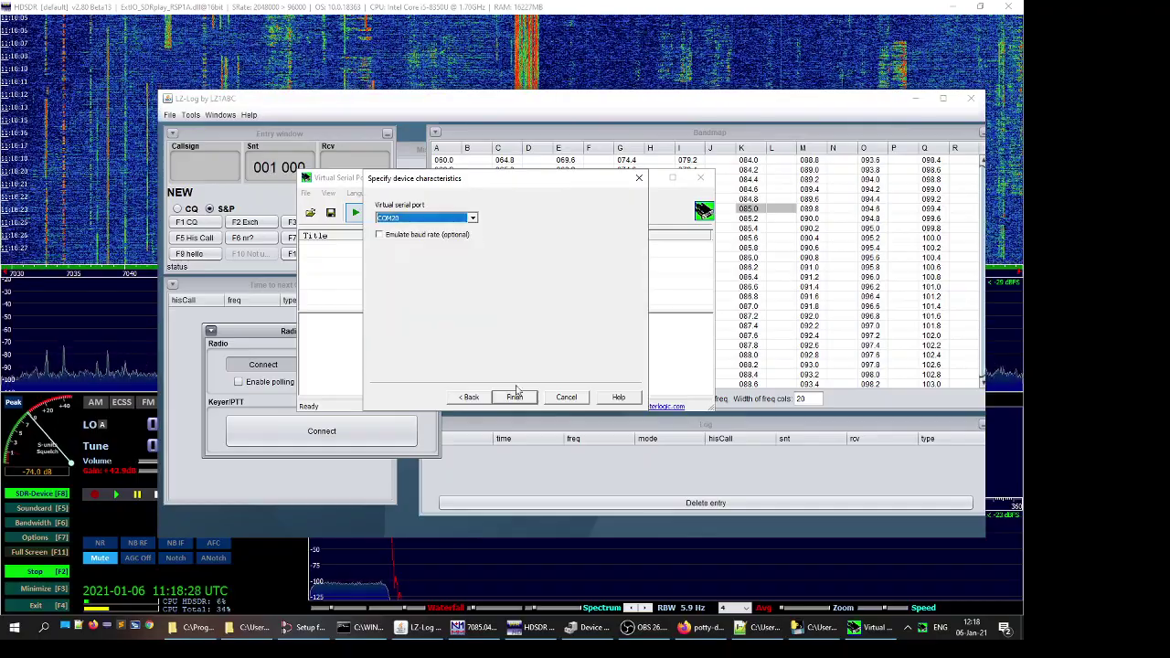
click(515, 396)
click(321, 257)
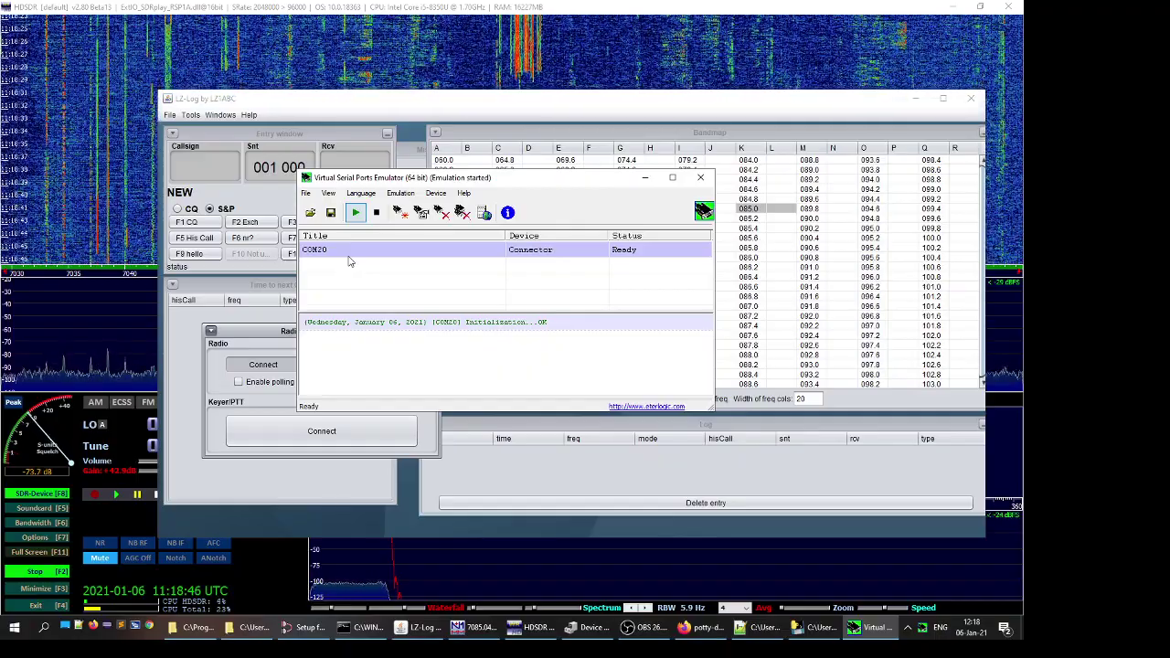
Try Pair as the device type for a second virtual device.
click(399, 213)
click(501, 218)
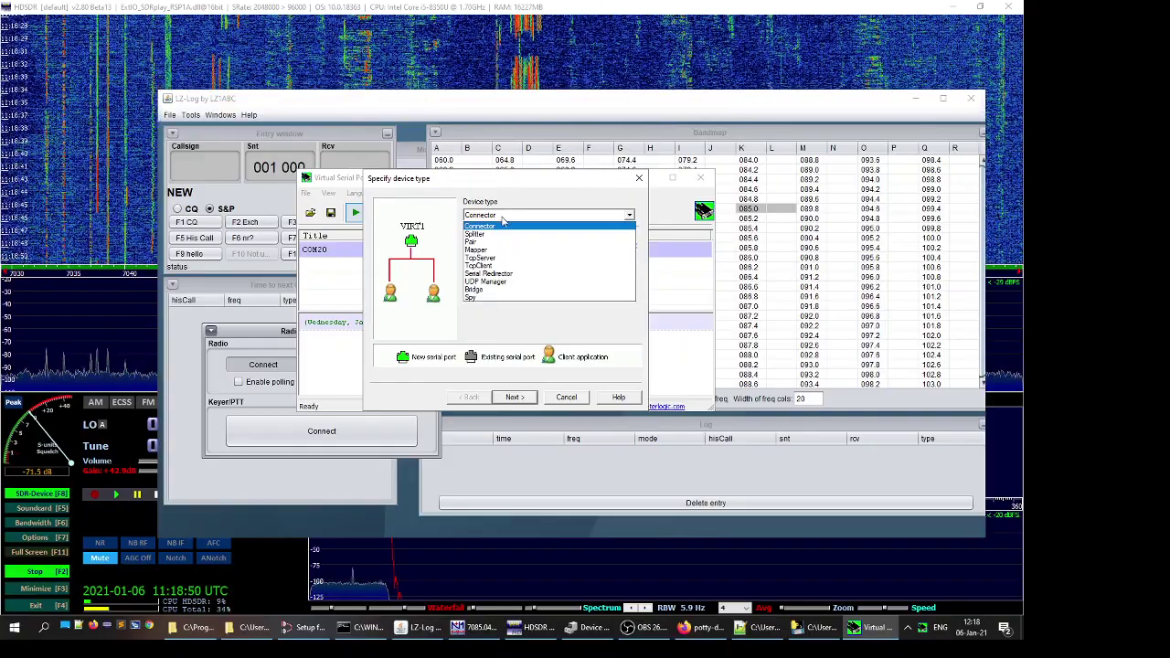
click(504, 242)
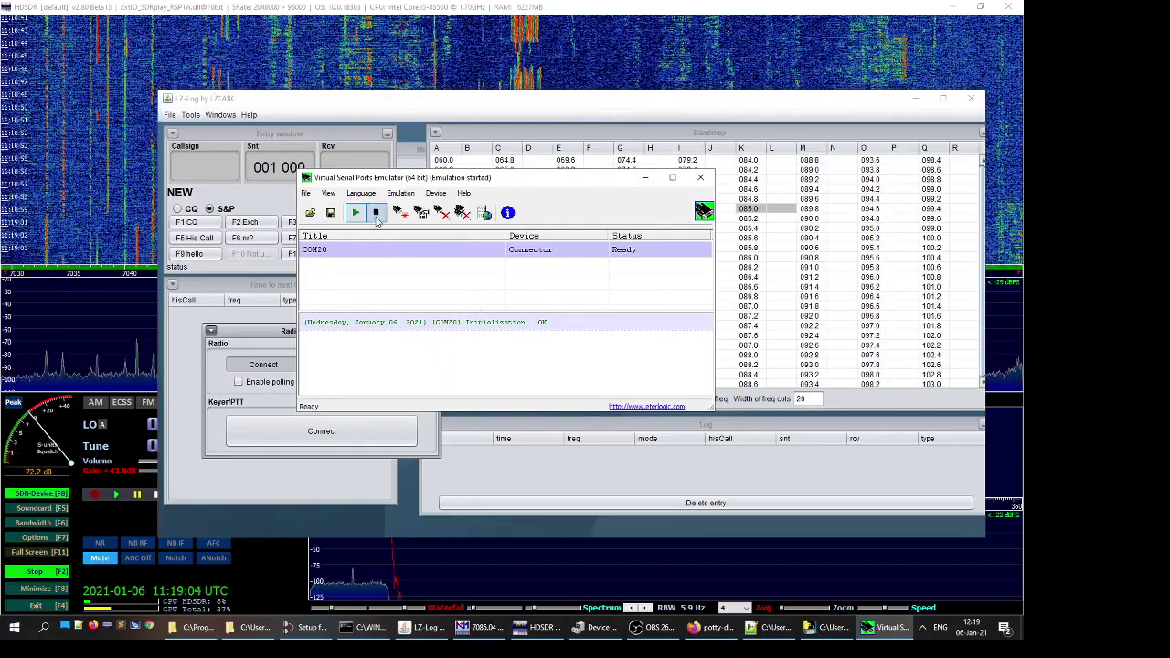
Stop the emulation to remove all virtual devices, and close Virtual Serial Ports Emulator.
click(376, 215)
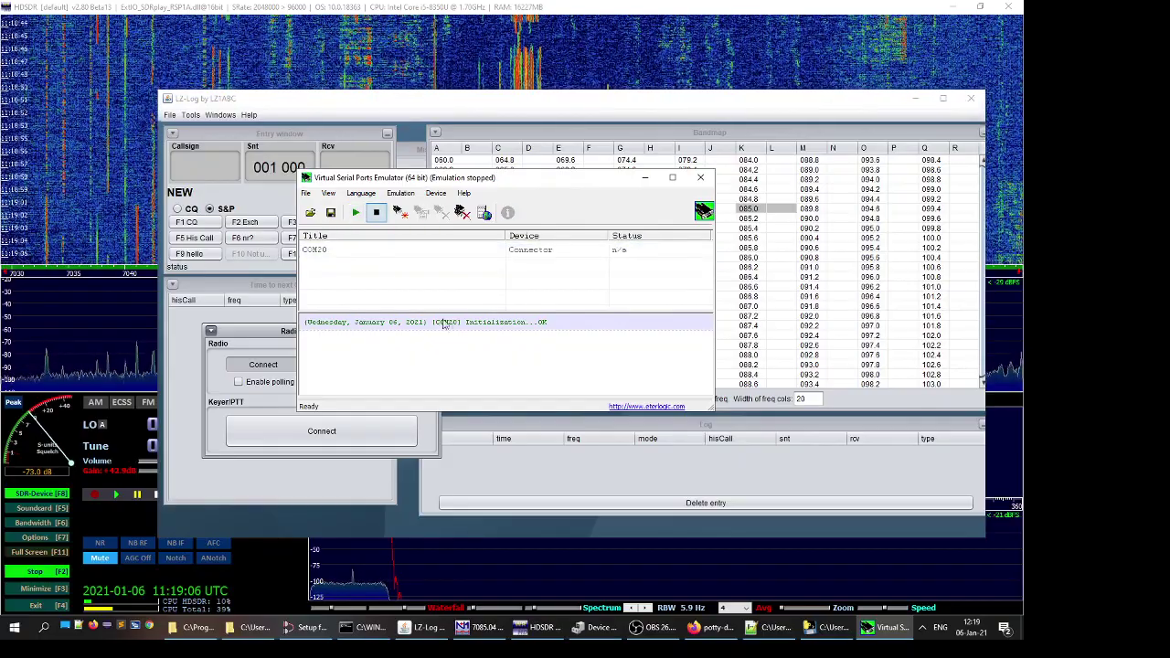
right_click(318, 250)
click(340, 311)
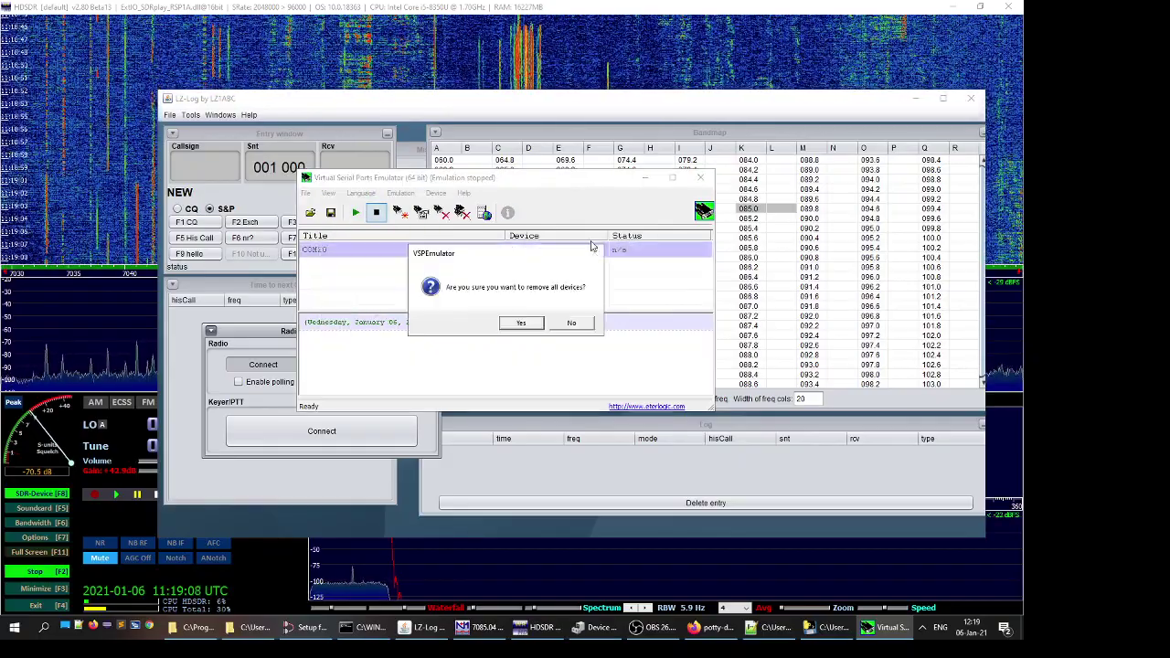
click(522, 322)
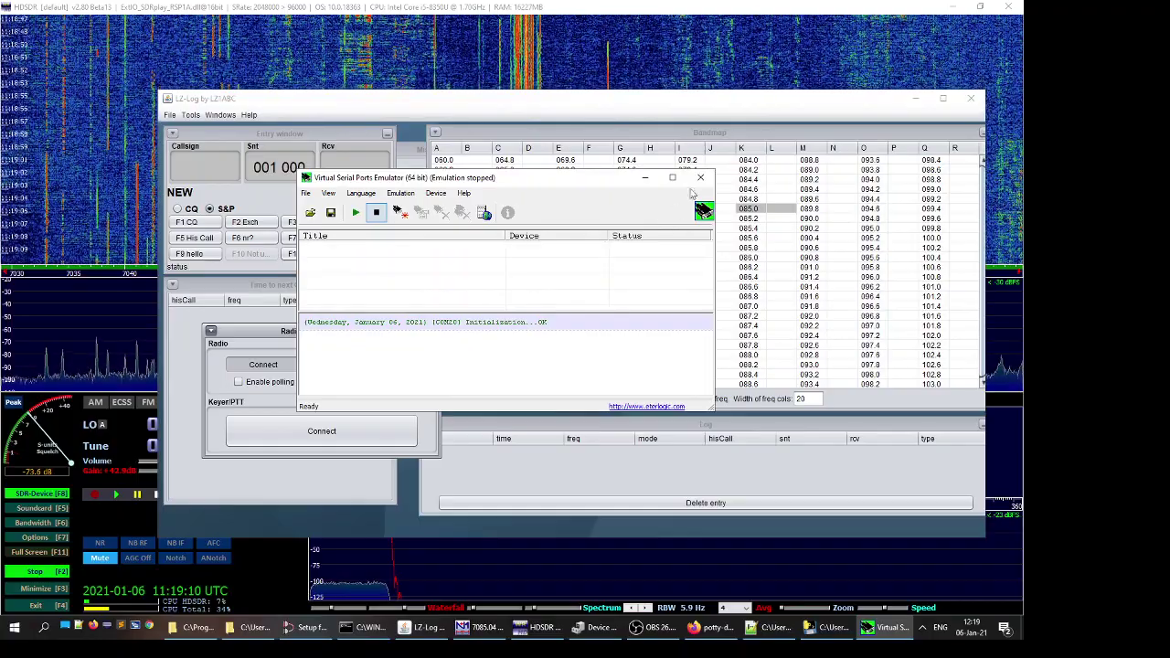
click(700, 177)
click(494, 322)
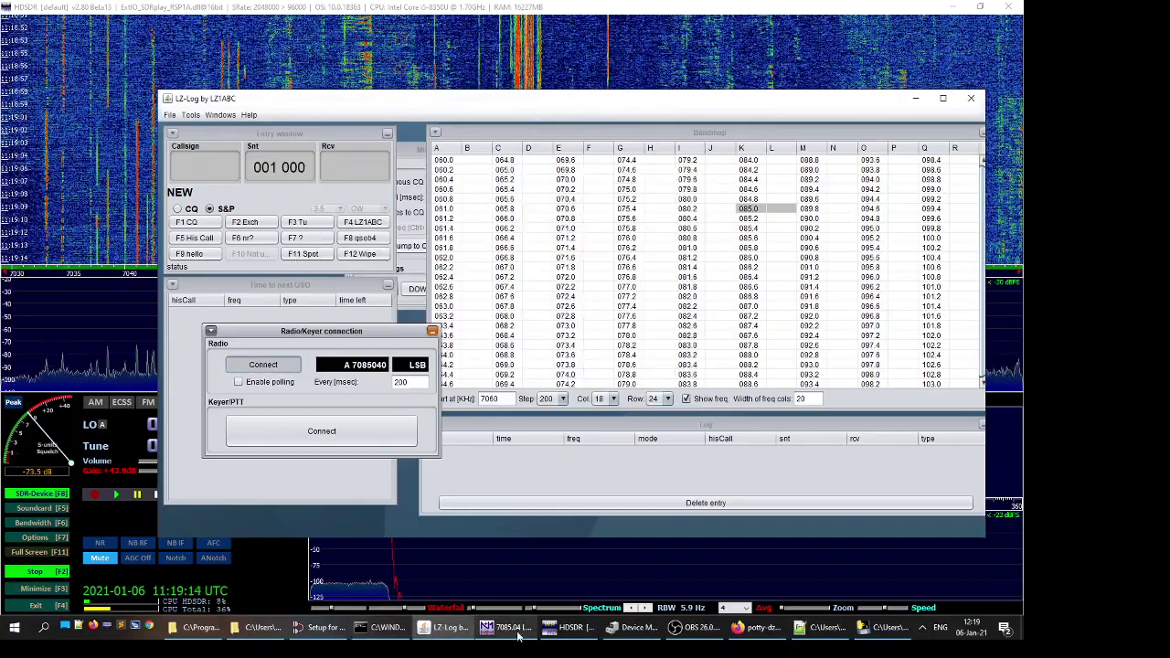
Switch to the TrxComAggregator GitHub repository page in Firefox.
click(758, 630)
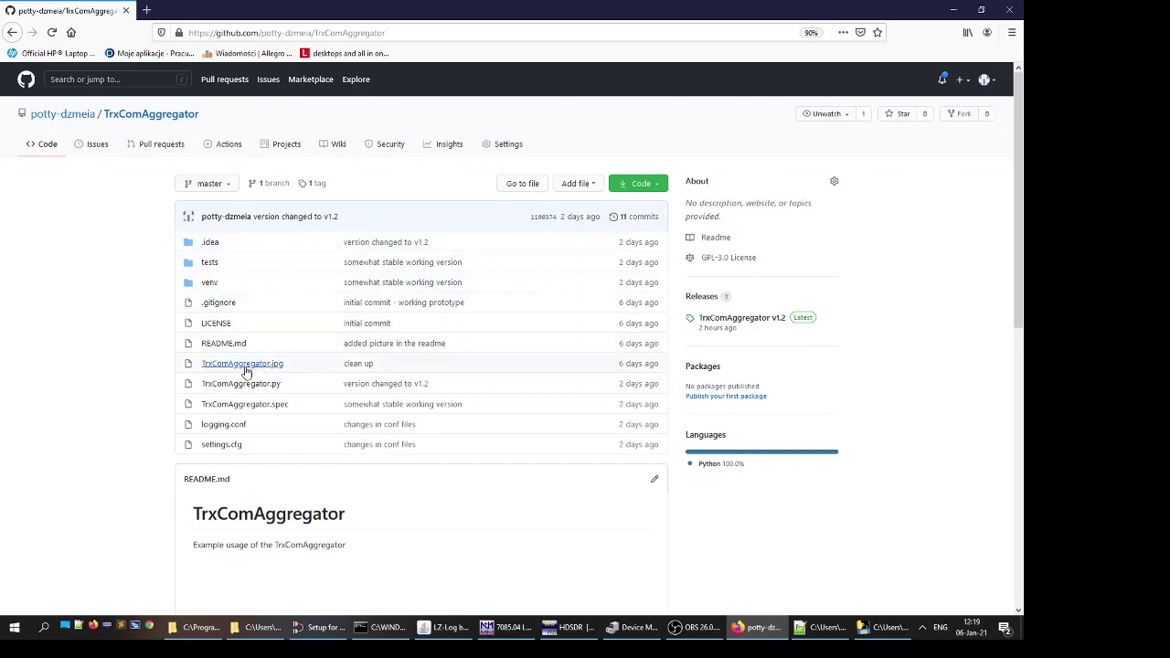